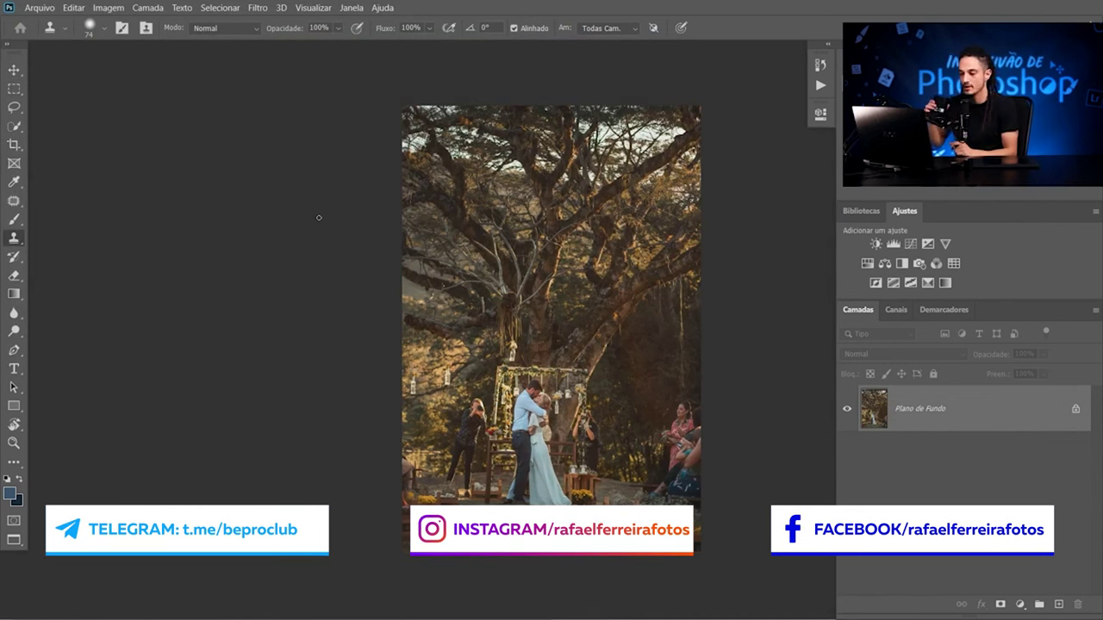
Step: Fit the wedding photo to the window and duplicate Plano de Fundo into Camada 1
{"action": "key", "text": "ctrl+0"}
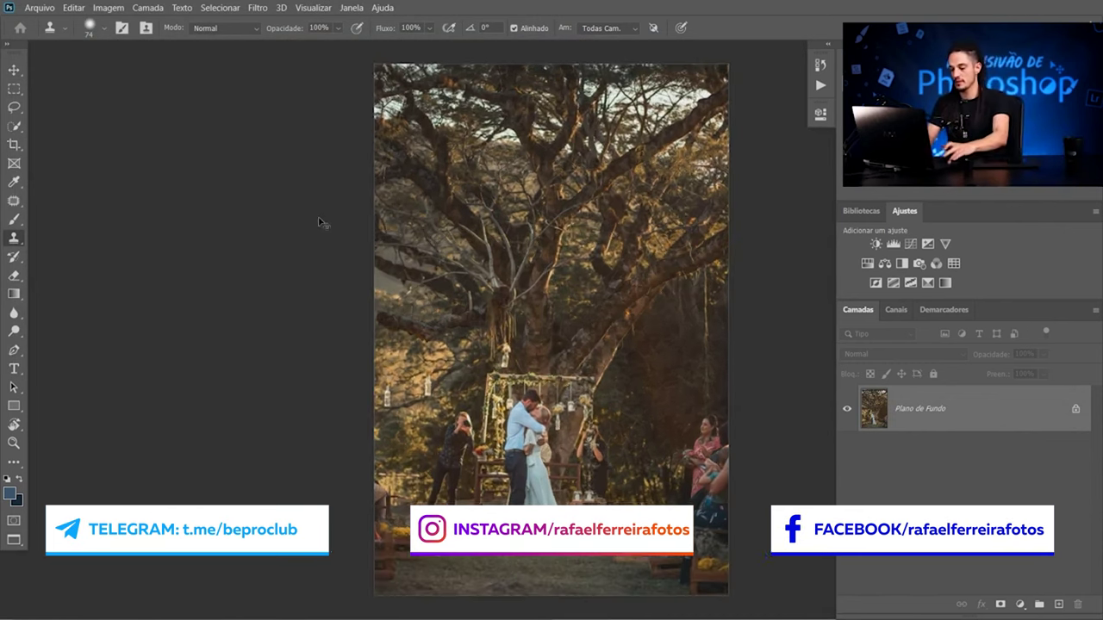
{"action": "scroll", "coordinate": [504, 448], "scroll_direction": "up", "scroll_amount": 3}
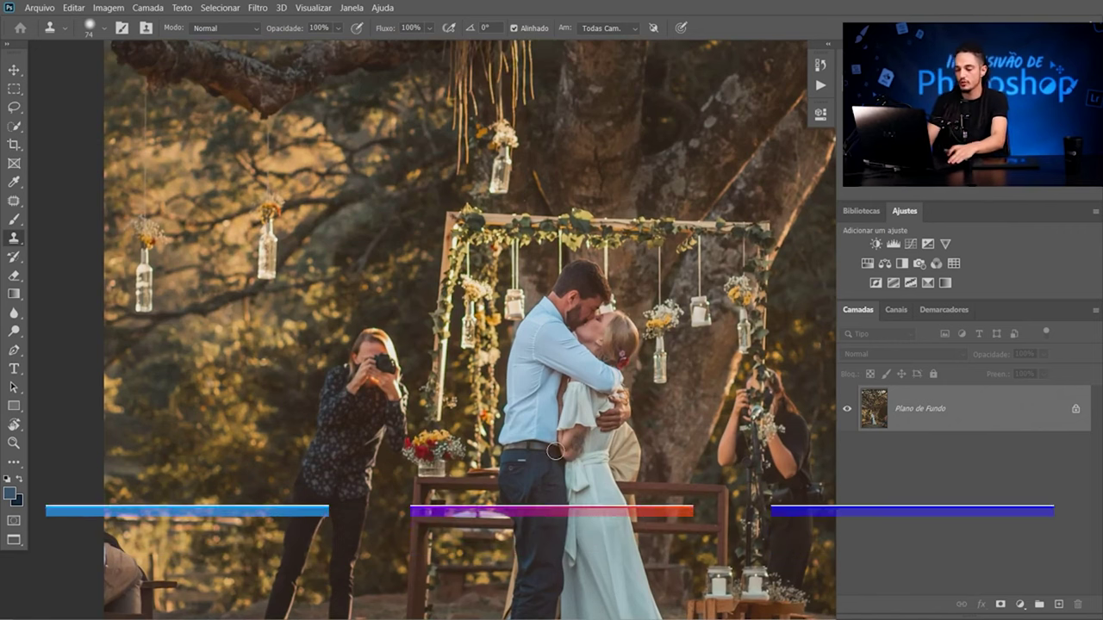
{"action": "scroll", "coordinate": [429, 371], "scroll_direction": "down", "scroll_amount": 1}
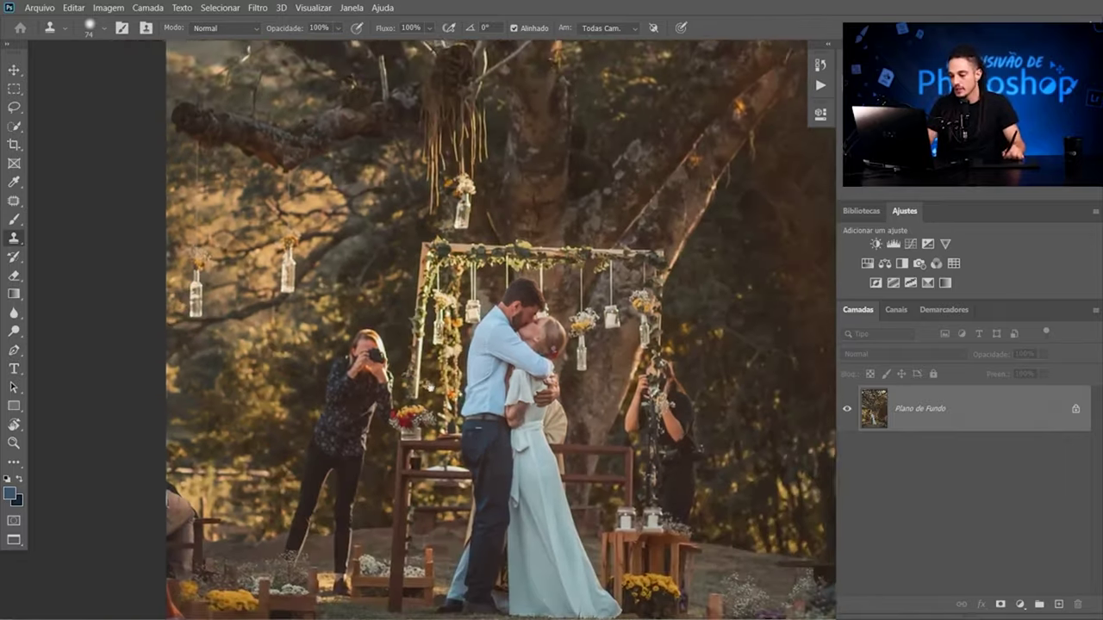
{"action": "scroll", "coordinate": [429, 372], "scroll_direction": "down", "scroll_amount": 1}
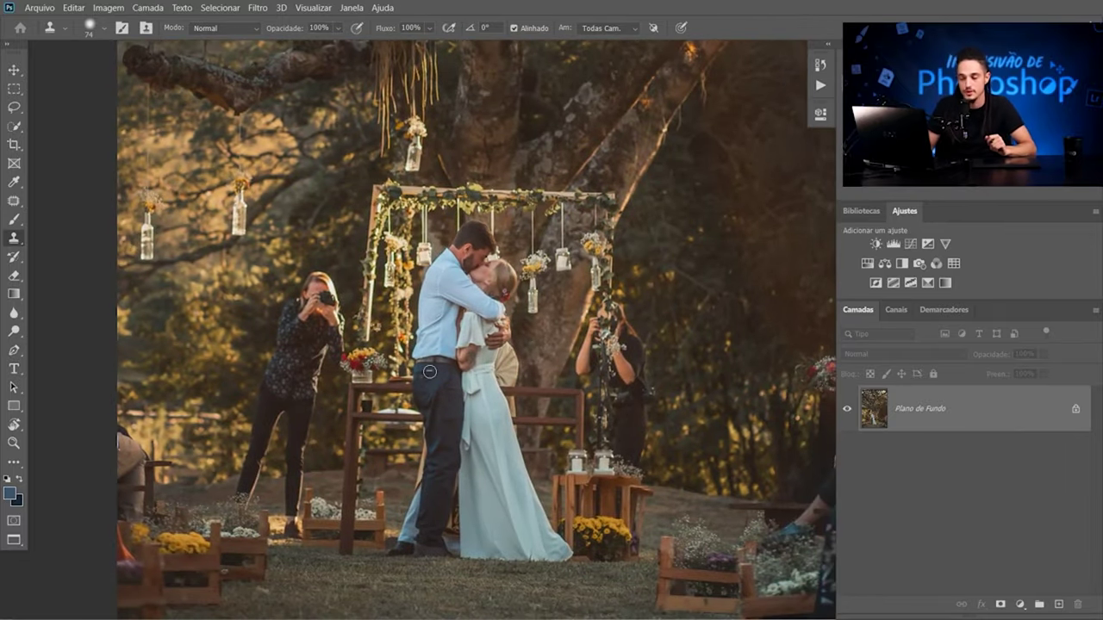
{"action": "scroll", "coordinate": [517, 388], "scroll_direction": "down", "scroll_amount": 1}
{"action": "scroll", "coordinate": [586, 393], "scroll_direction": "up", "scroll_amount": 1}
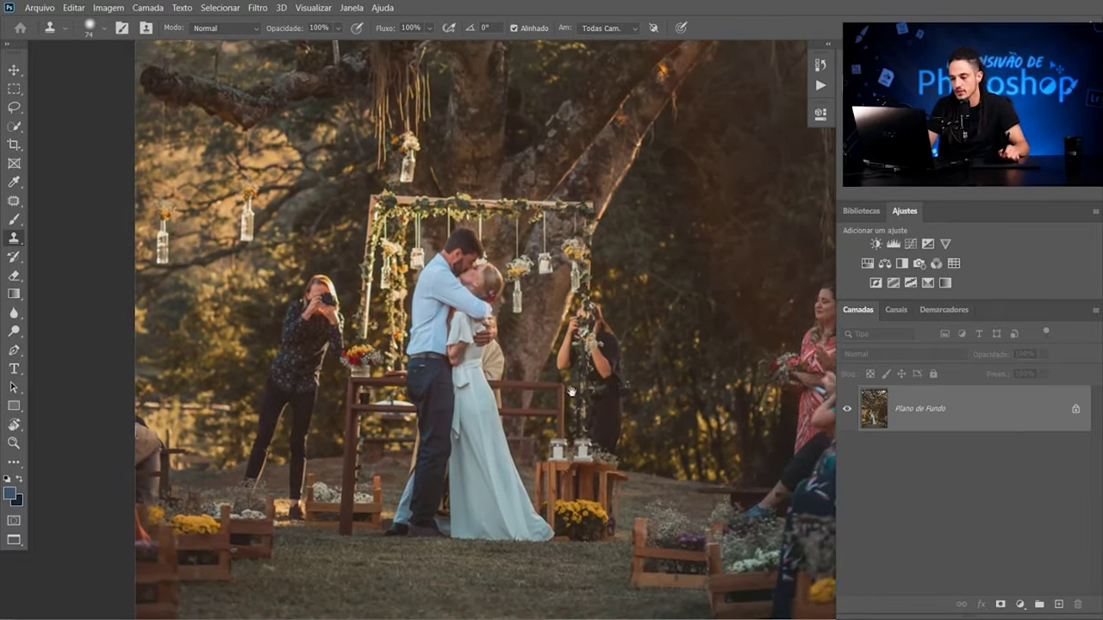
{"action": "scroll", "coordinate": [580, 377], "scroll_direction": "down", "scroll_amount": 1}
{"action": "scroll", "coordinate": [522, 383], "scroll_direction": "down", "scroll_amount": 1}
{"action": "scroll", "coordinate": [572, 311], "scroll_direction": "down", "scroll_amount": 1}
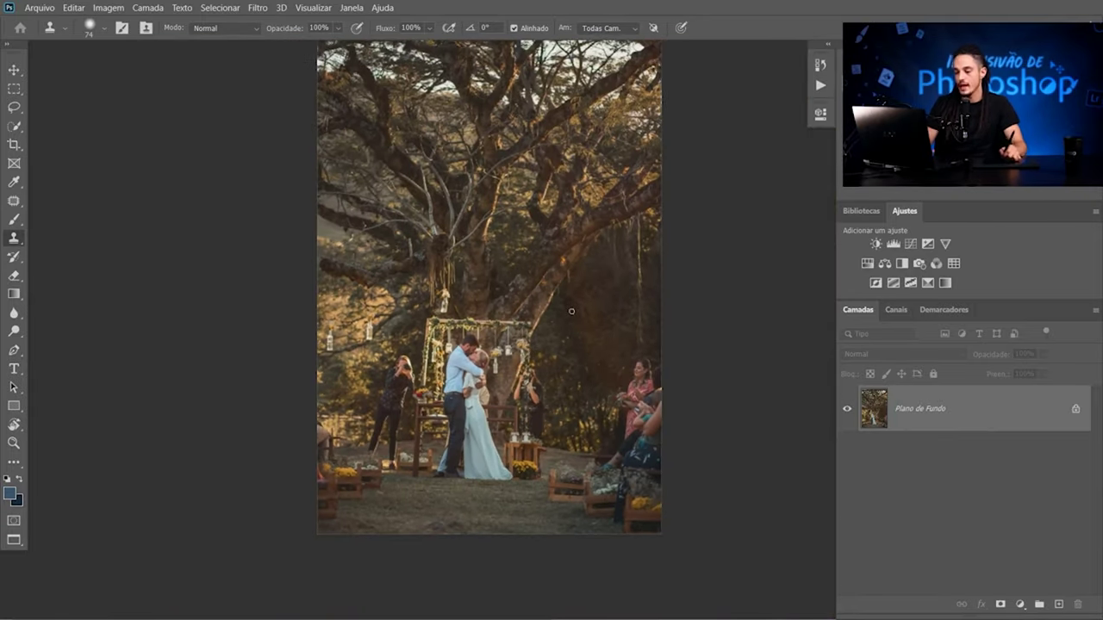
{"action": "key", "text": "ctrl+j"}
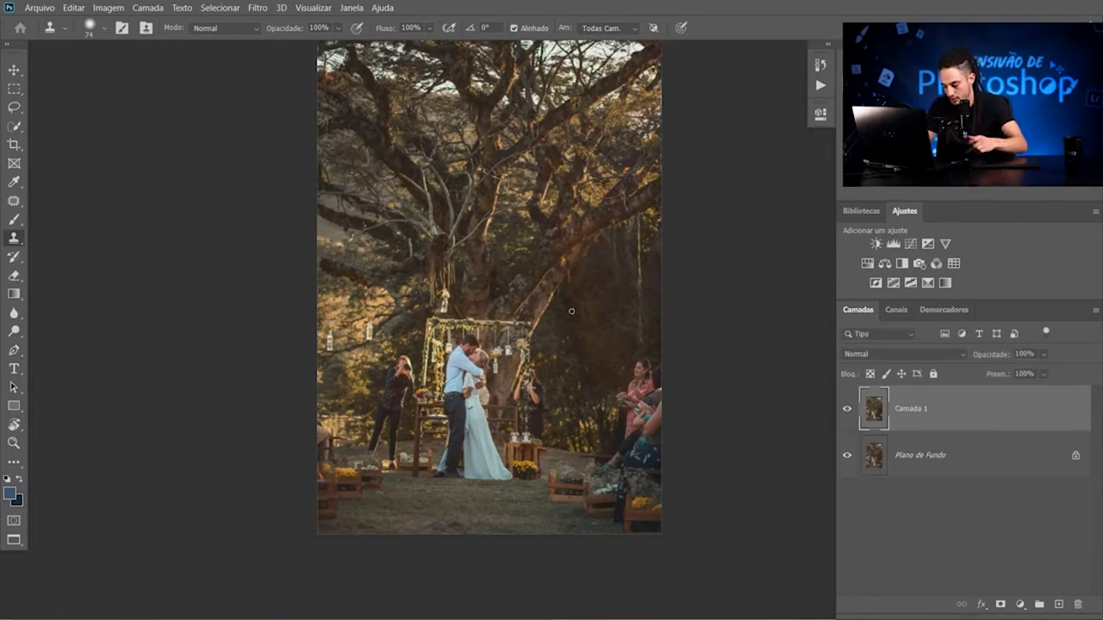
Step: Draw a loose freehand Lasso selection around the standing photographer
{"action": "key", "text": "l"}
{"action": "scroll", "coordinate": [386, 402], "scroll_direction": "up", "scroll_amount": 2}
{"action": "scroll", "coordinate": [387, 403], "scroll_direction": "up", "scroll_amount": 1}
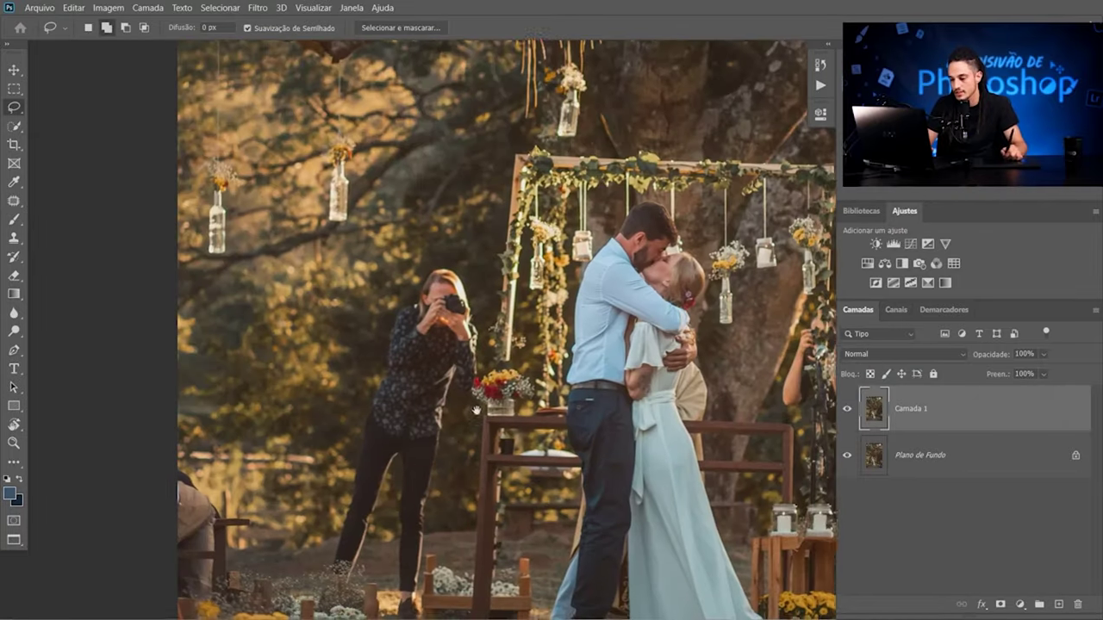
{"action": "scroll", "coordinate": [445, 294], "scroll_direction": "up", "scroll_amount": 1}
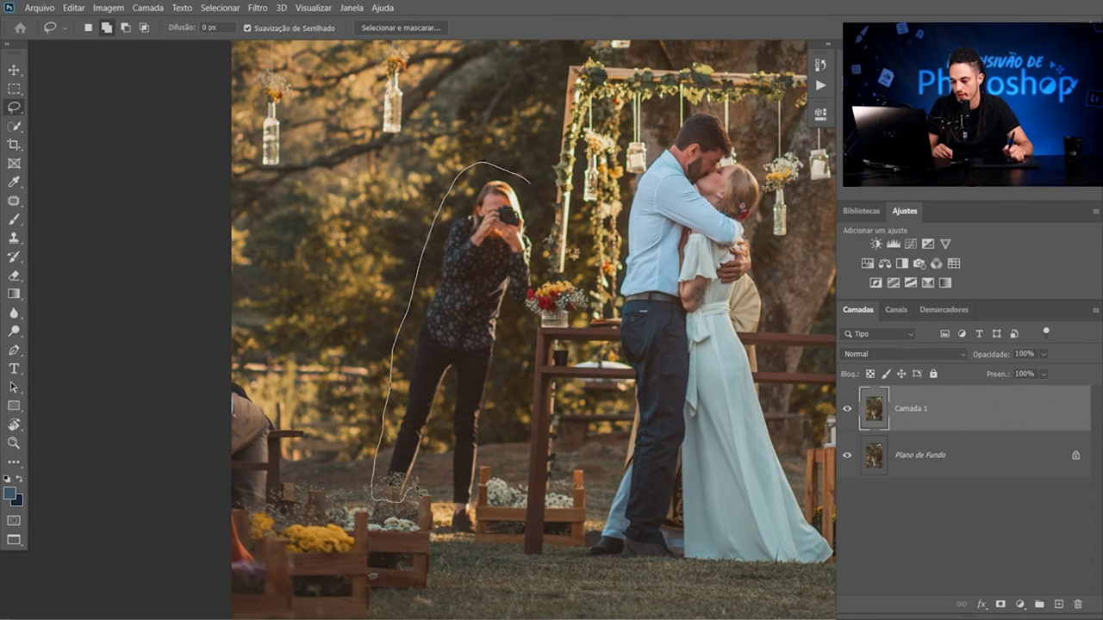
{"action": "left_click_drag", "start_coordinate": [530, 181], "coordinate": [502, 395]}
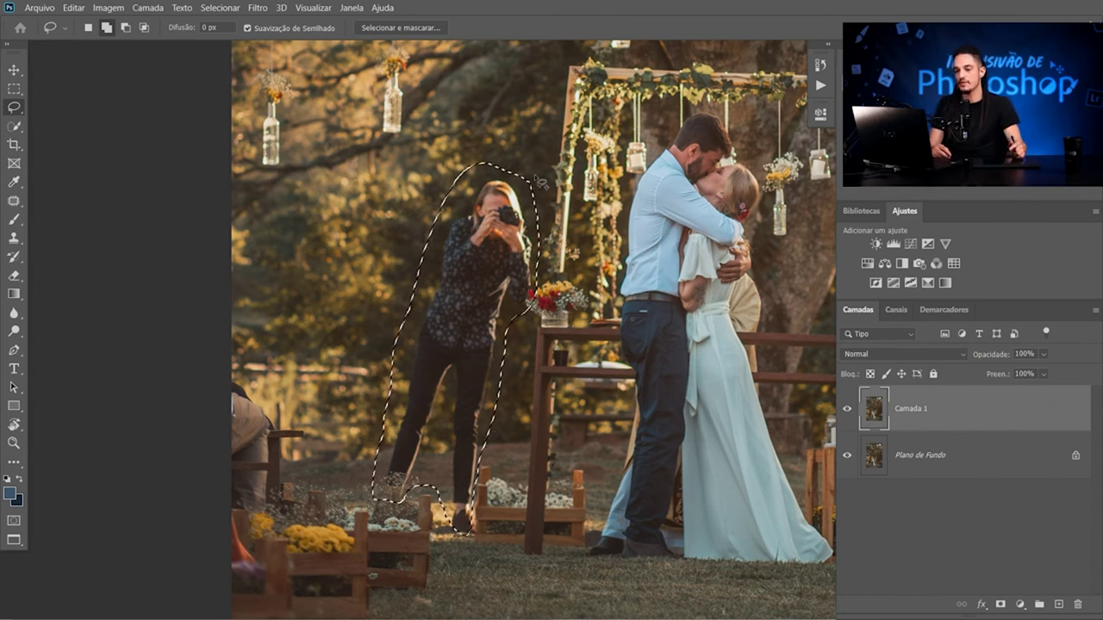
Step: Fill the selection via Editar > Preencher using Sensível a conteúdo
{"action": "left_click", "coordinate": [73, 8]}
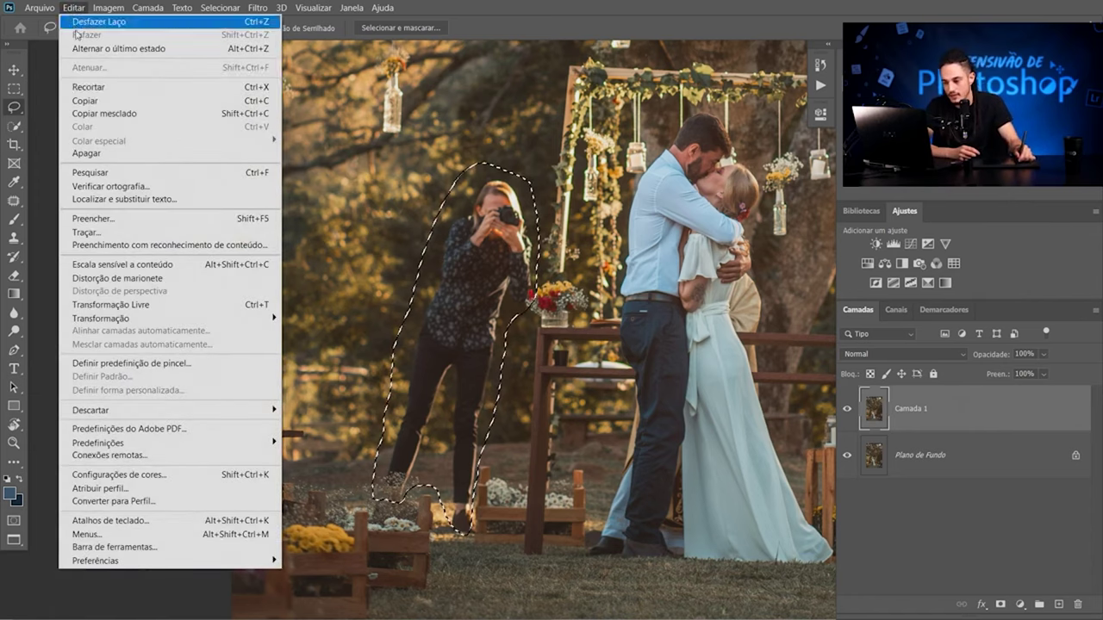
{"action": "left_click", "coordinate": [121, 226]}
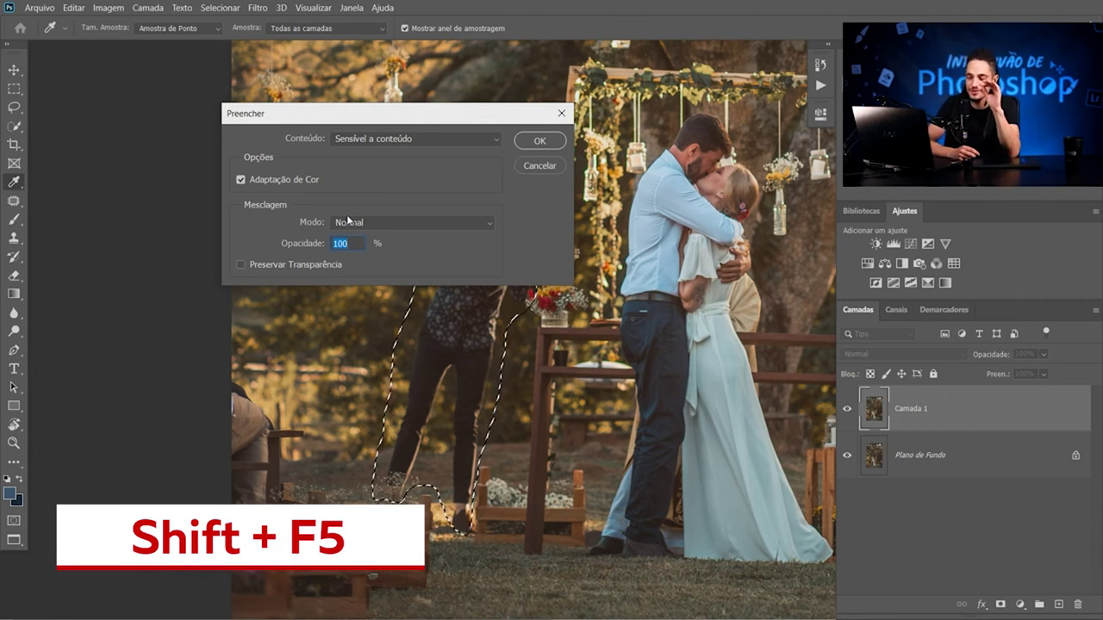
{"action": "left_click_drag", "start_coordinate": [423, 112], "coordinate": [461, 91]}
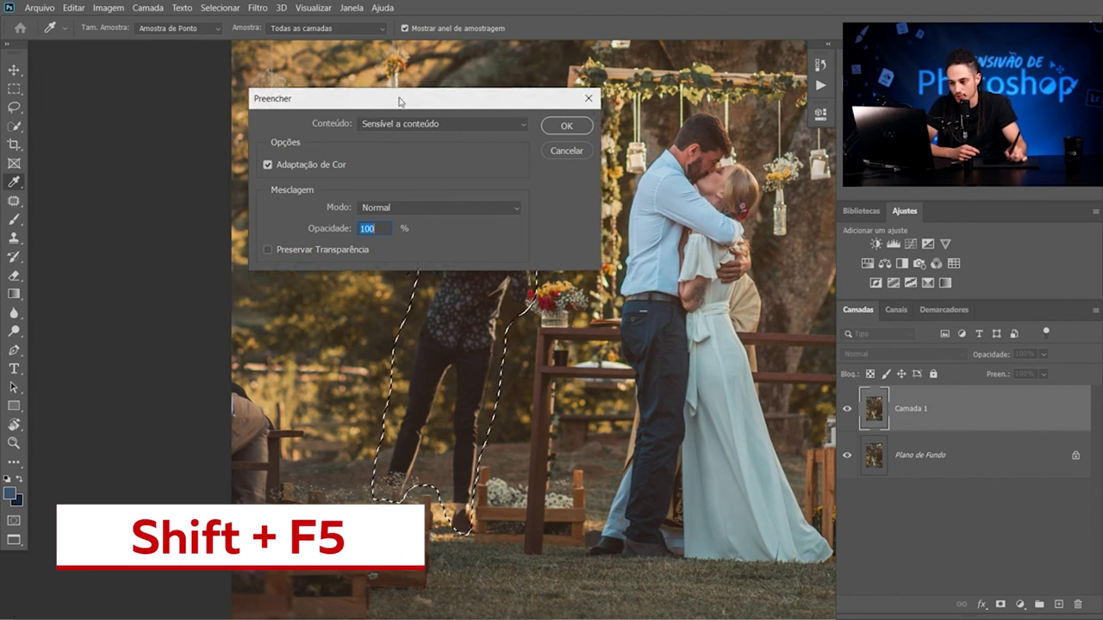
{"action": "left_click_drag", "start_coordinate": [410, 93], "coordinate": [262, 96]}
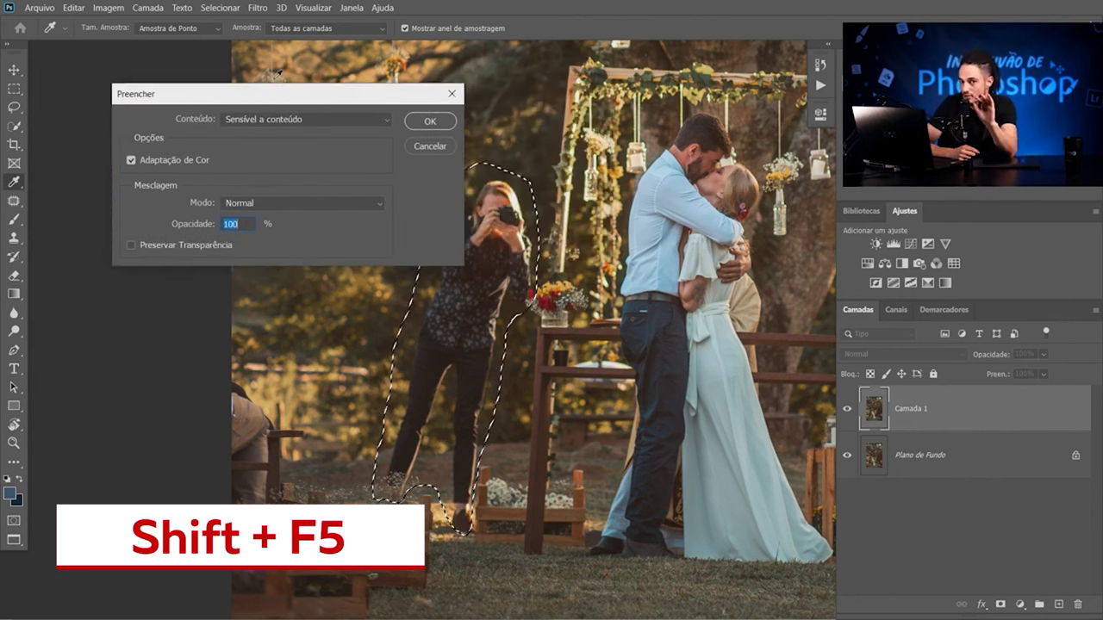
{"action": "mouse_move", "coordinate": [320, 98]}
{"action": "left_mouse_down"}
{"action": "mouse_move", "coordinate": [803, 86]}
{"action": "mouse_move", "coordinate": [261, 72]}
{"action": "left_mouse_up"}
{"action": "left_click", "coordinate": [358, 97]}
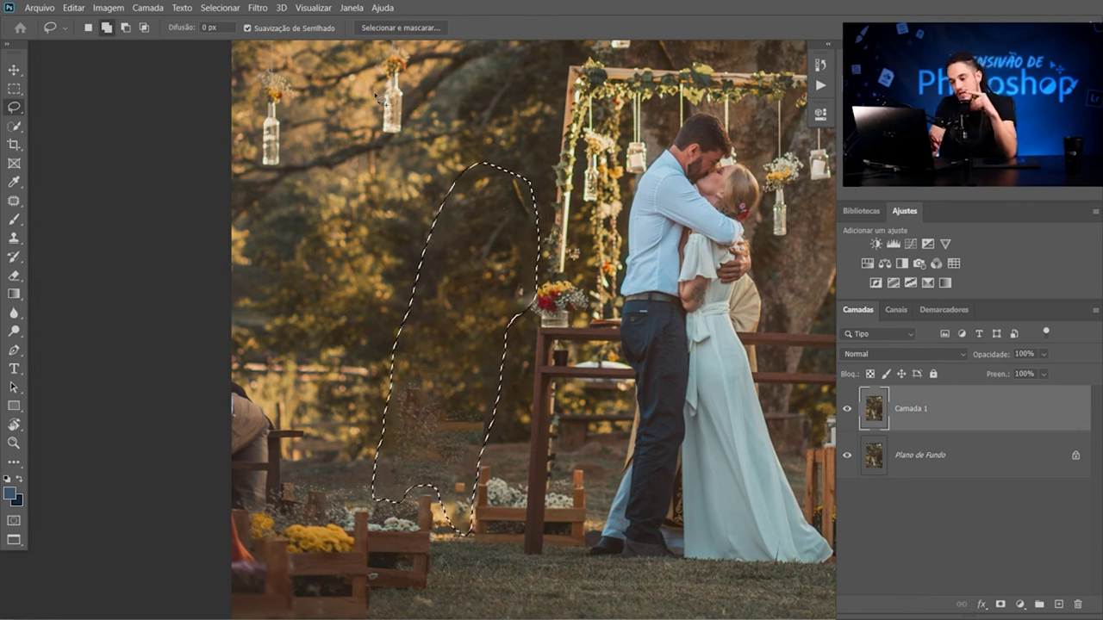
Step: Deselect to inspect the fill, then undo it to compare with the original
{"action": "scroll", "coordinate": [466, 362], "scroll_direction": "up", "scroll_amount": 5}
{"action": "key", "text": "ctrl+d"}
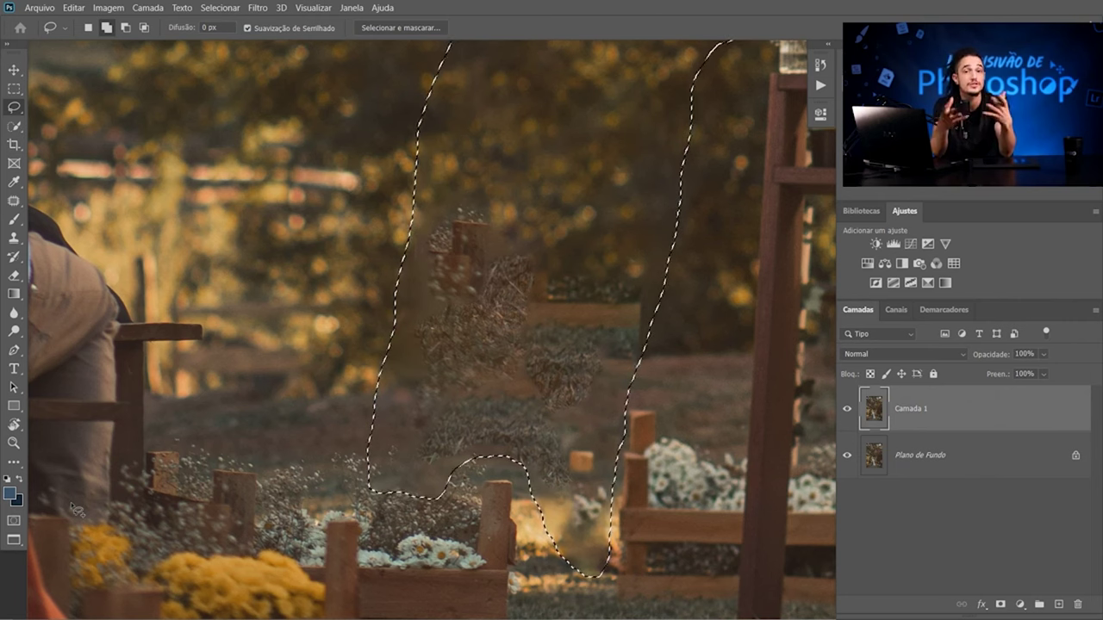
{"action": "key", "text": "ctrl+z"}
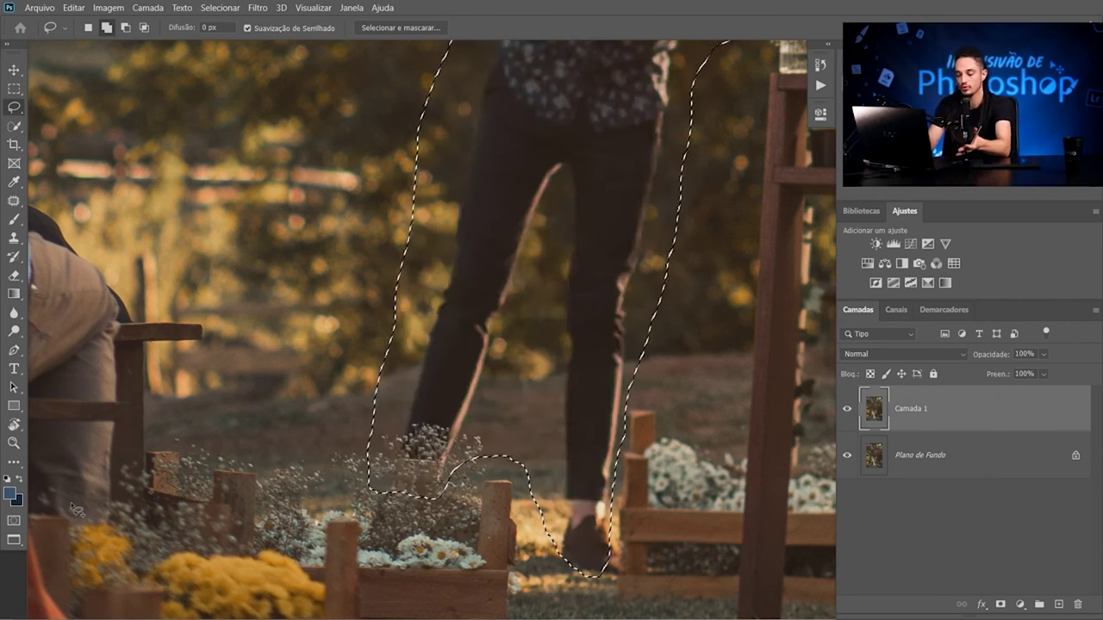
{"action": "key", "text": "ctrl+0"}
Step: Reapply the content-aware fill, deselect, then undo to restore the photographer
{"action": "key", "text": "shift+BackSpace"}
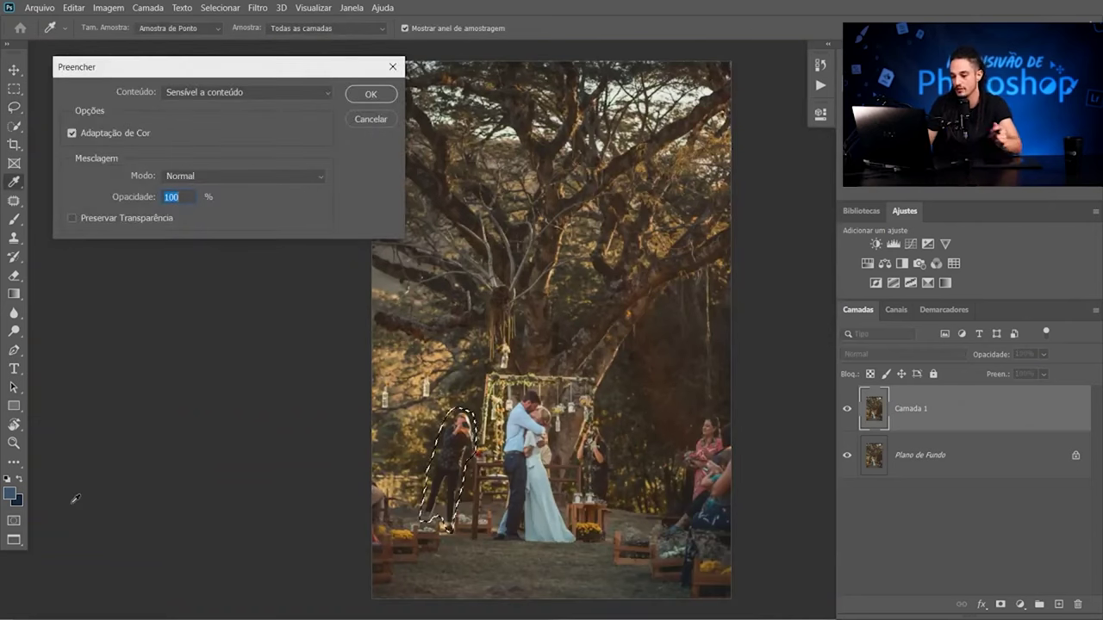
{"action": "key", "text": "Return"}
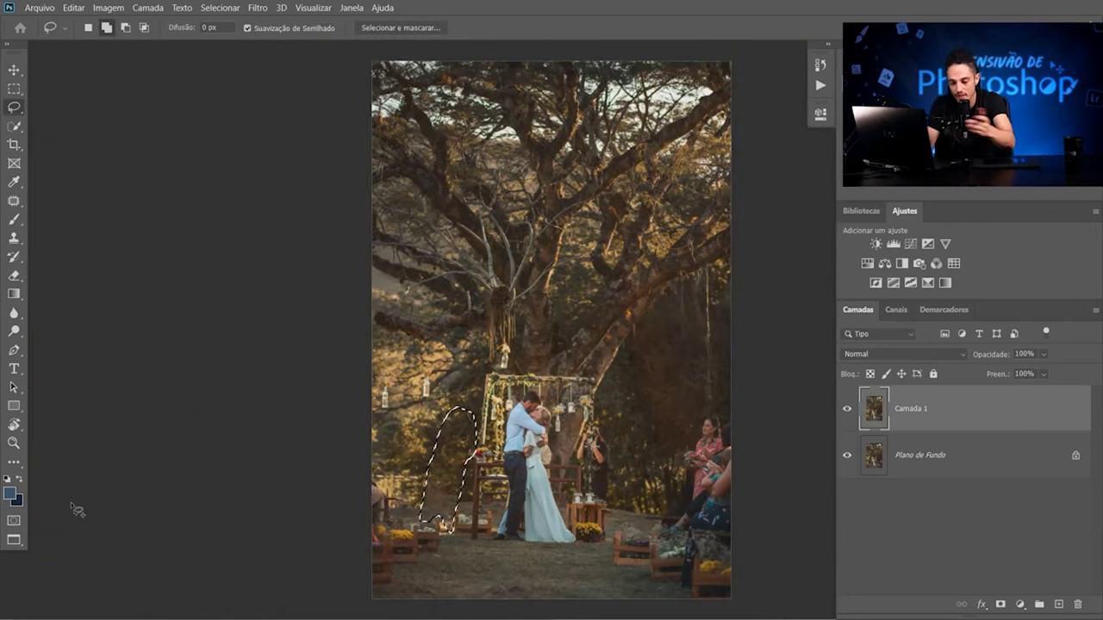
{"action": "key", "text": "ctrl+d"}
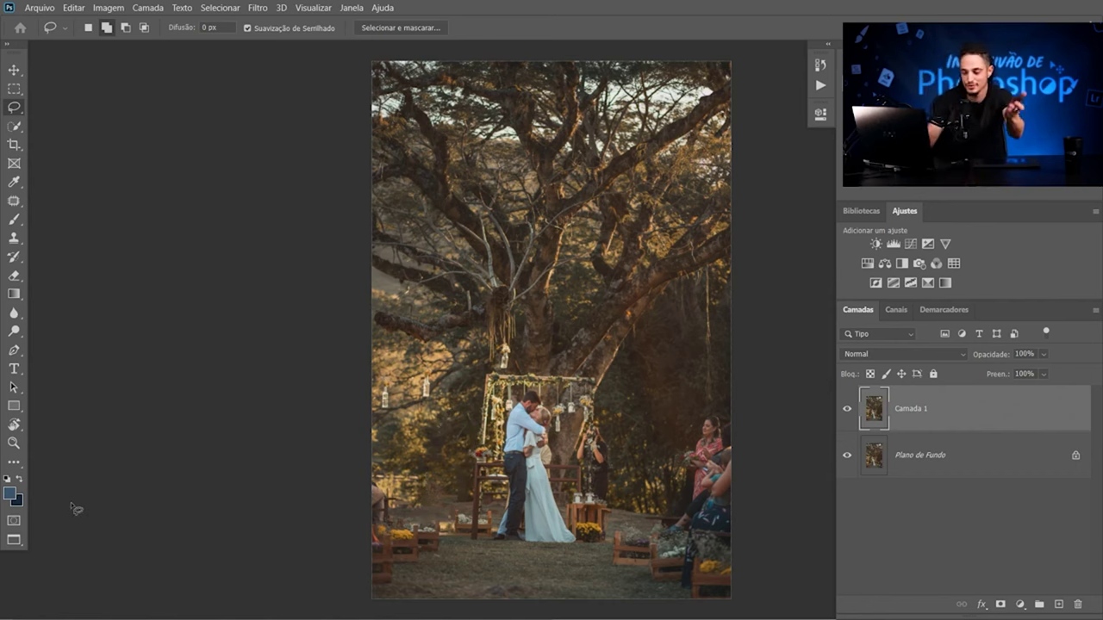
{"action": "key", "text": "ctrl+z"}
{"action": "key", "text": "ctrl+z"}
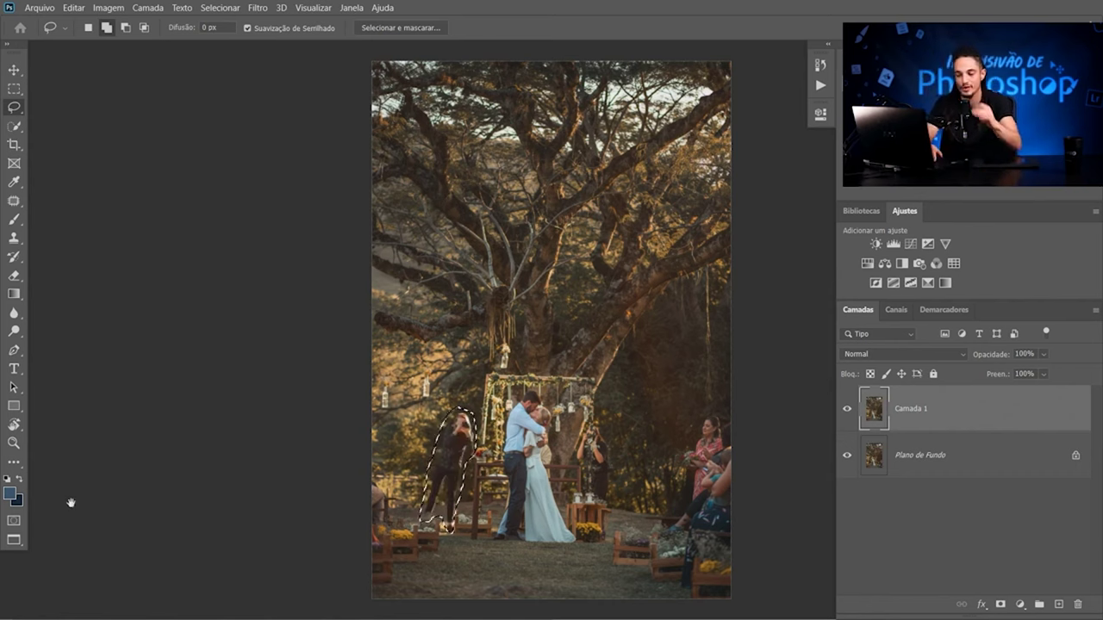
{"action": "scroll", "coordinate": [487, 310], "scroll_direction": "up", "scroll_amount": 5}
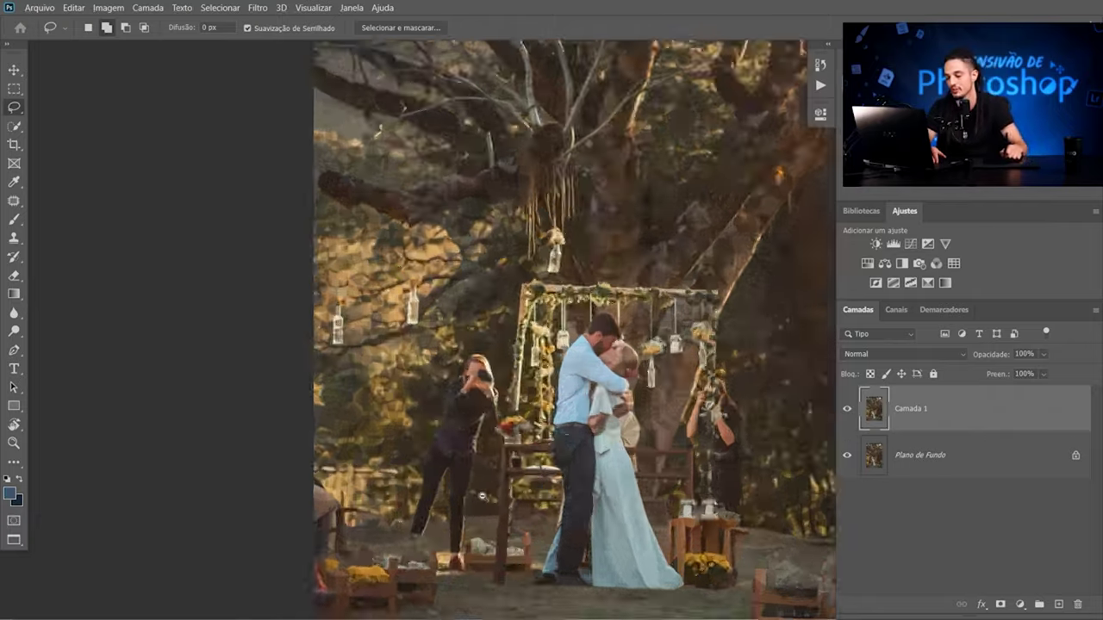
Step: Replace the old selection with a loose lasso around the photographer, including her feet
{"action": "scroll", "coordinate": [525, 327], "scroll_direction": "up", "scroll_amount": 2}
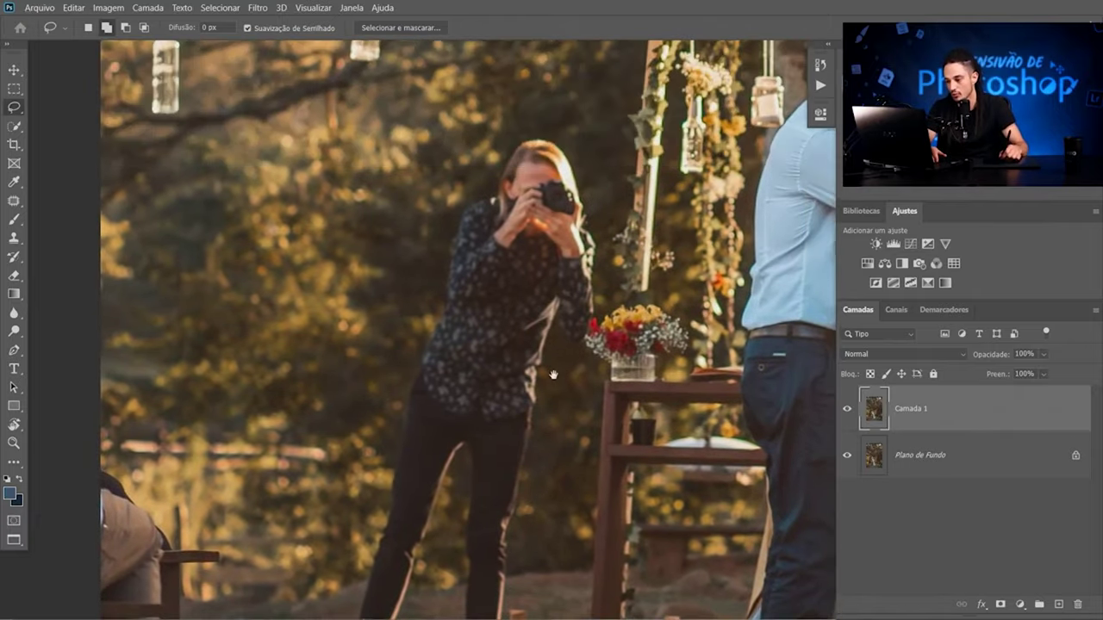
{"action": "key", "text": "ctrl+d"}
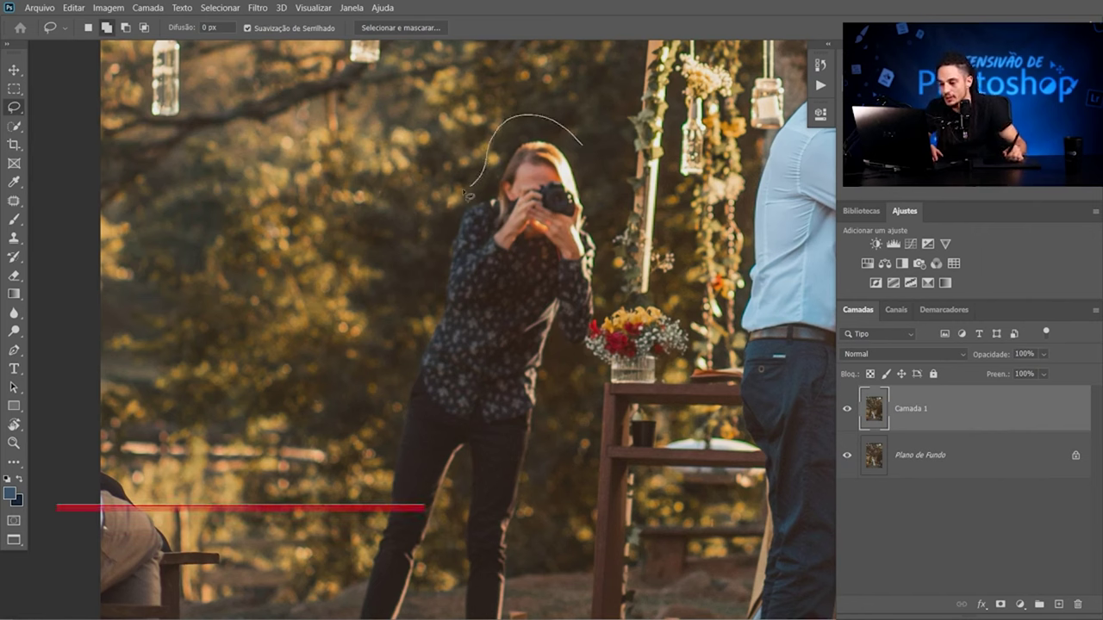
{"action": "left_click_drag", "start_coordinate": [491, 166], "coordinate": [420, 315]}
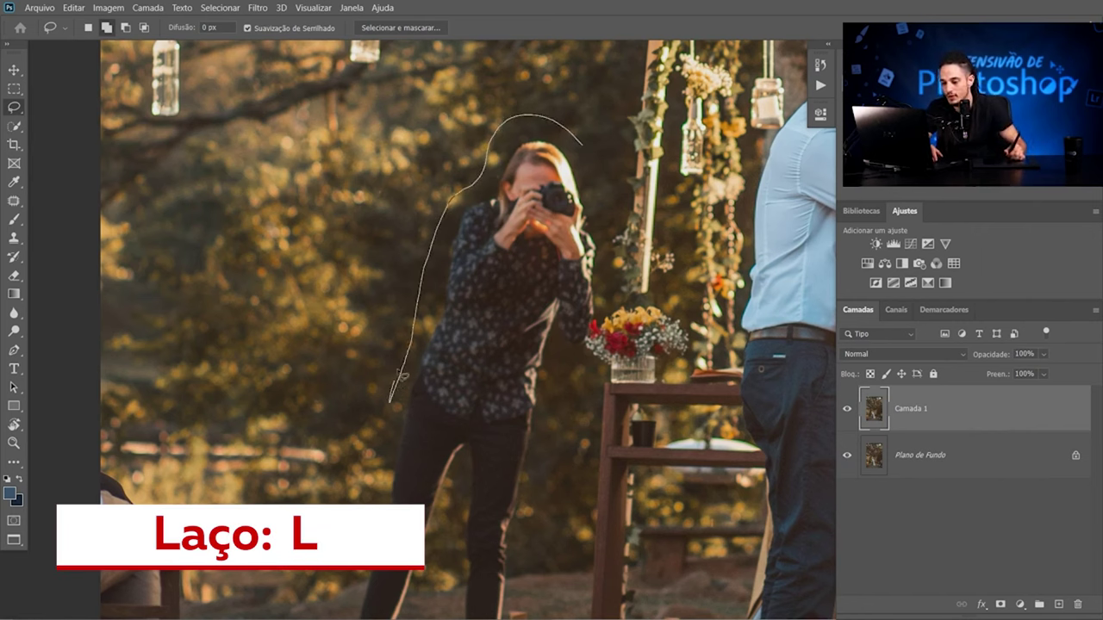
{"action": "left_click_drag", "start_coordinate": [338, 614], "coordinate": [539, 558]}
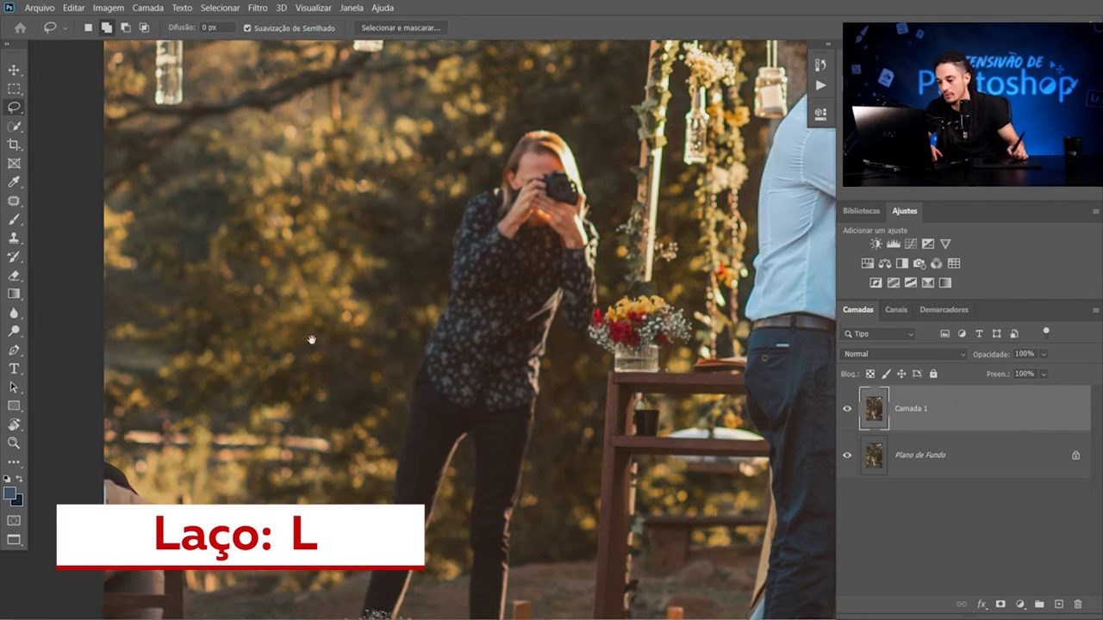
{"action": "left_click_drag", "start_coordinate": [391, 616], "coordinate": [426, 339]}
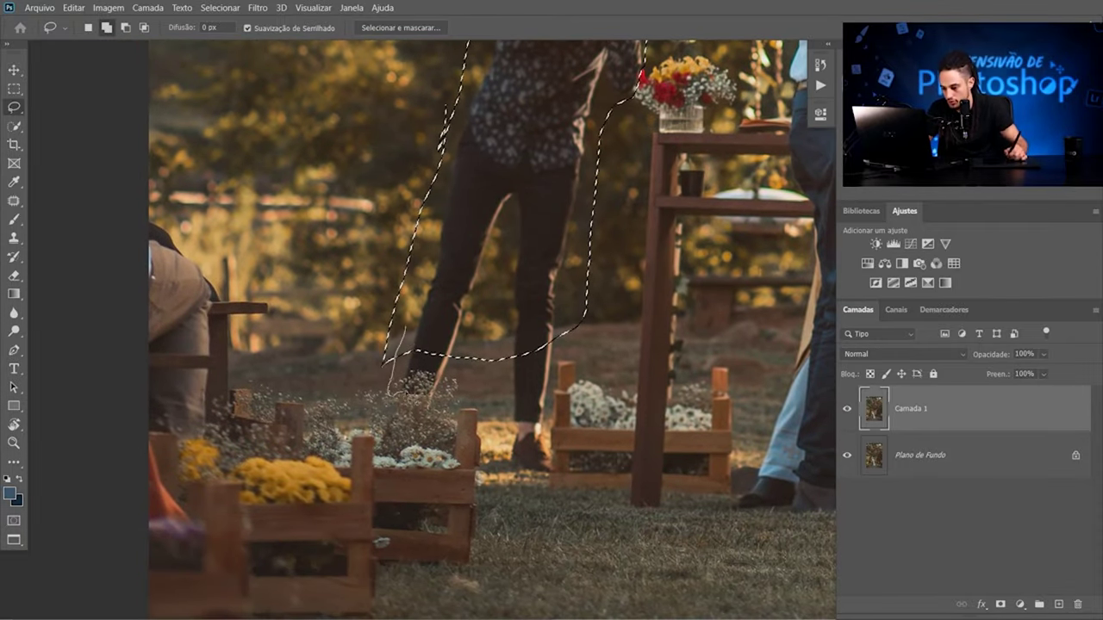
{"action": "left_click_drag", "start_coordinate": [385, 363], "coordinate": [511, 379]}
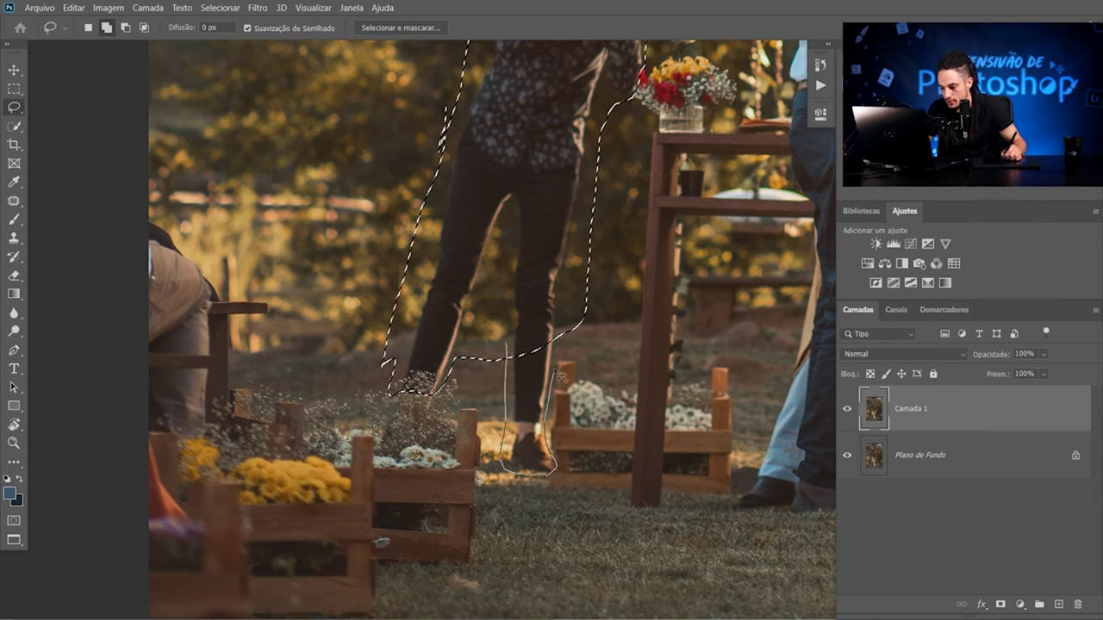
{"action": "left_click_drag", "start_coordinate": [565, 317], "coordinate": [562, 321]}
{"action": "key", "text": "ctrl+minus"}
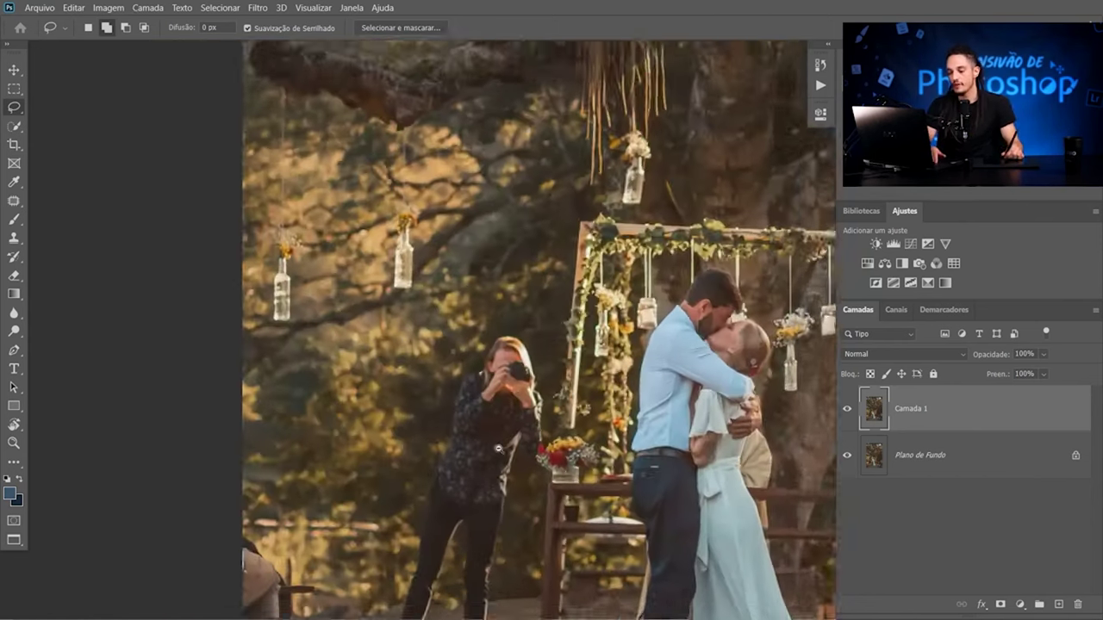
{"action": "left_click_drag", "start_coordinate": [437, 447], "coordinate": [431, 243]}
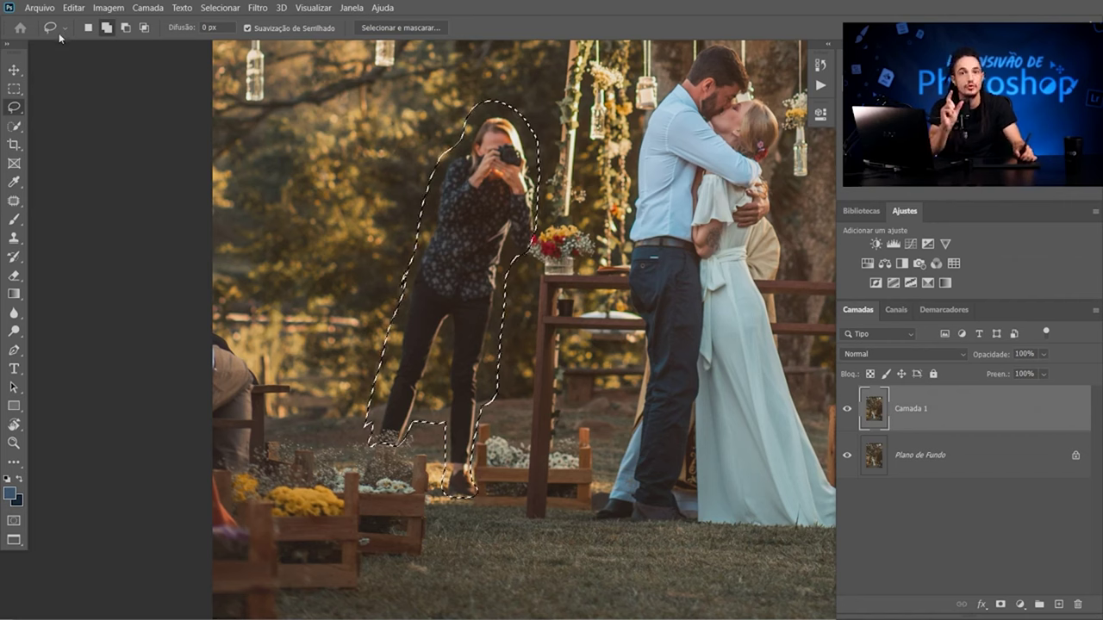
{"action": "left_click", "coordinate": [75, 10]}
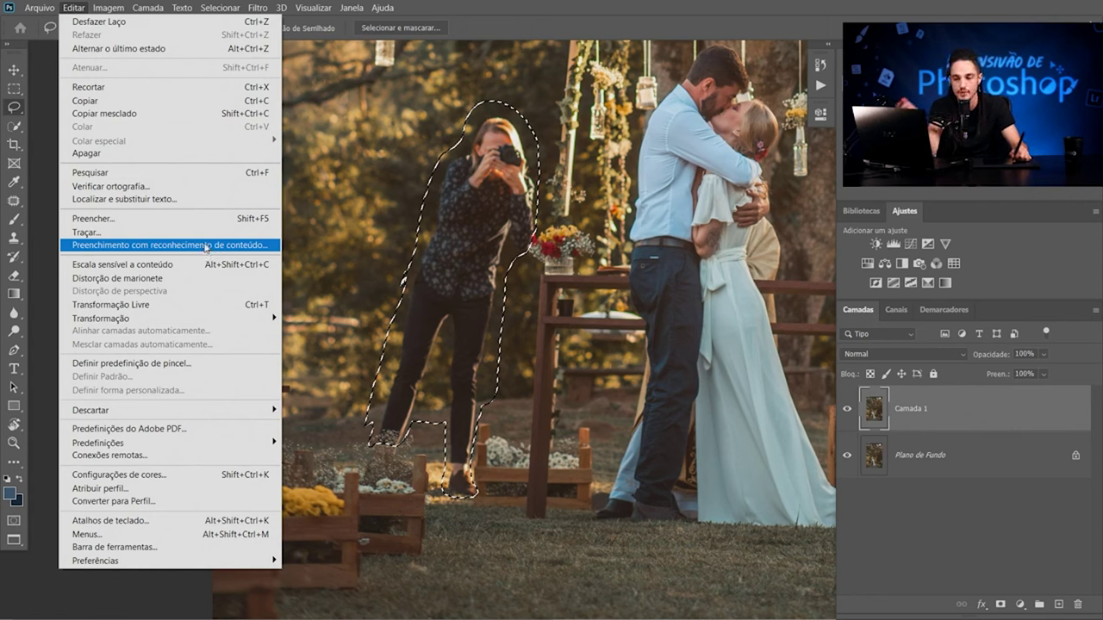
Step: Open Preenchimento com reconhecimento de conteúdo for the selection and set the sampling brush to subtract
{"action": "left_click", "coordinate": [207, 245]}
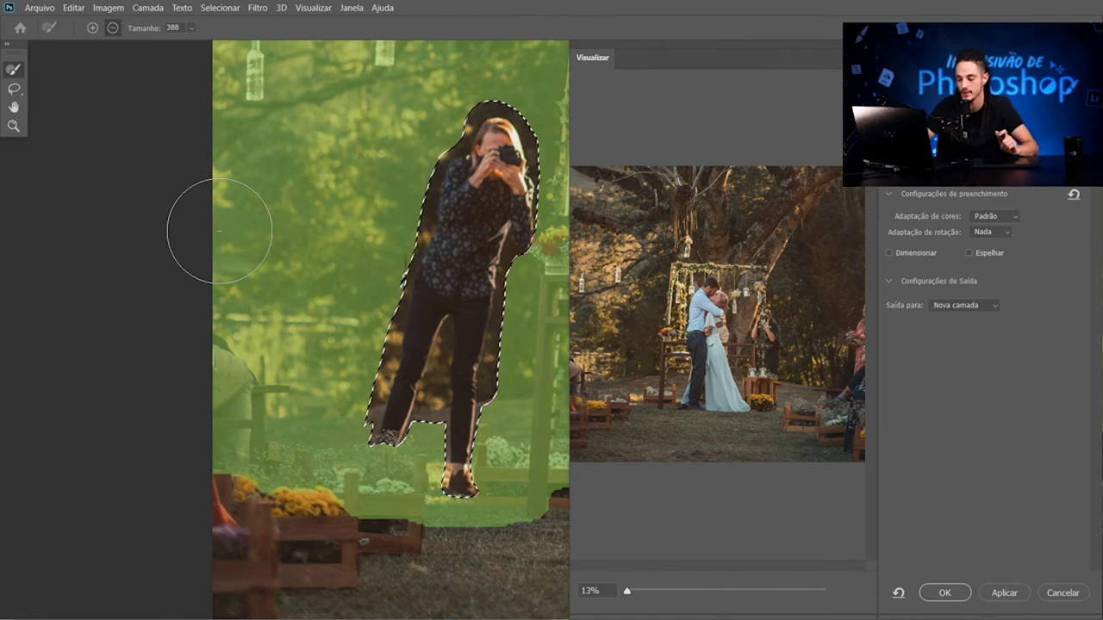
{"action": "left_click_drag", "start_coordinate": [496, 308], "coordinate": [289, 303]}
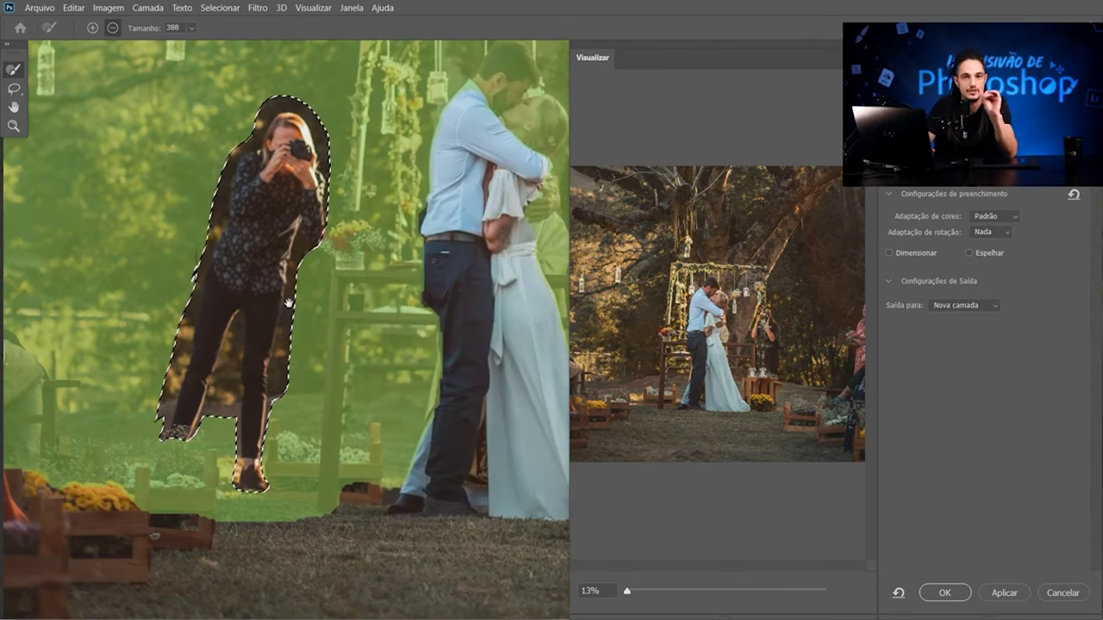
{"action": "left_click_drag", "start_coordinate": [289, 303], "coordinate": [340, 366]}
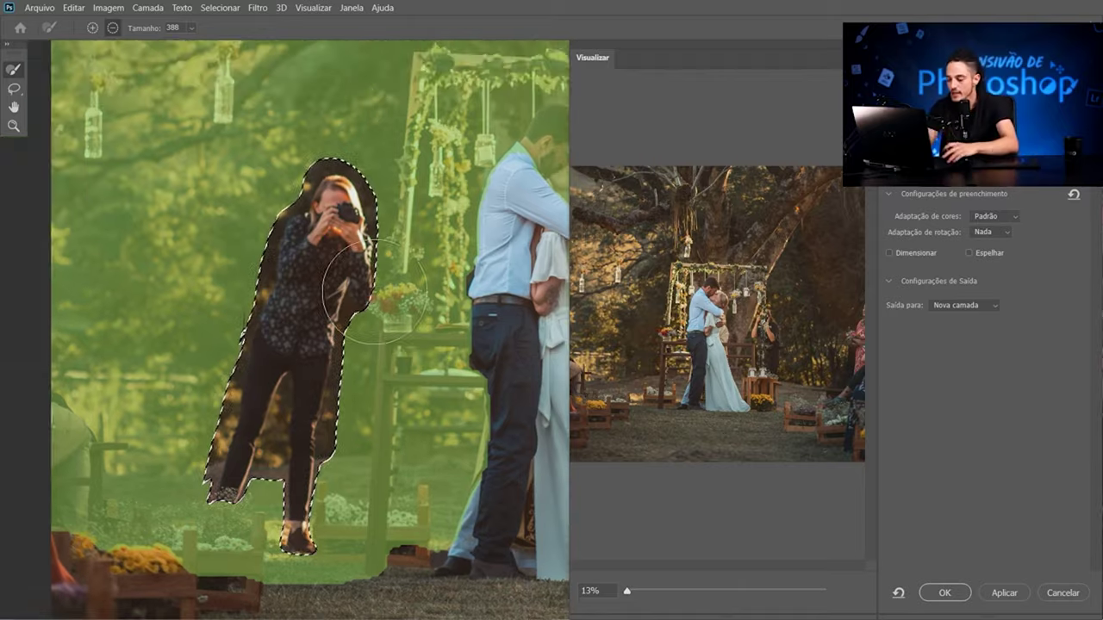
{"action": "scroll", "coordinate": [375, 293], "scroll_direction": "down", "scroll_amount": 3}
{"action": "left_click_drag", "start_coordinate": [168, 296], "coordinate": [54, 332]}
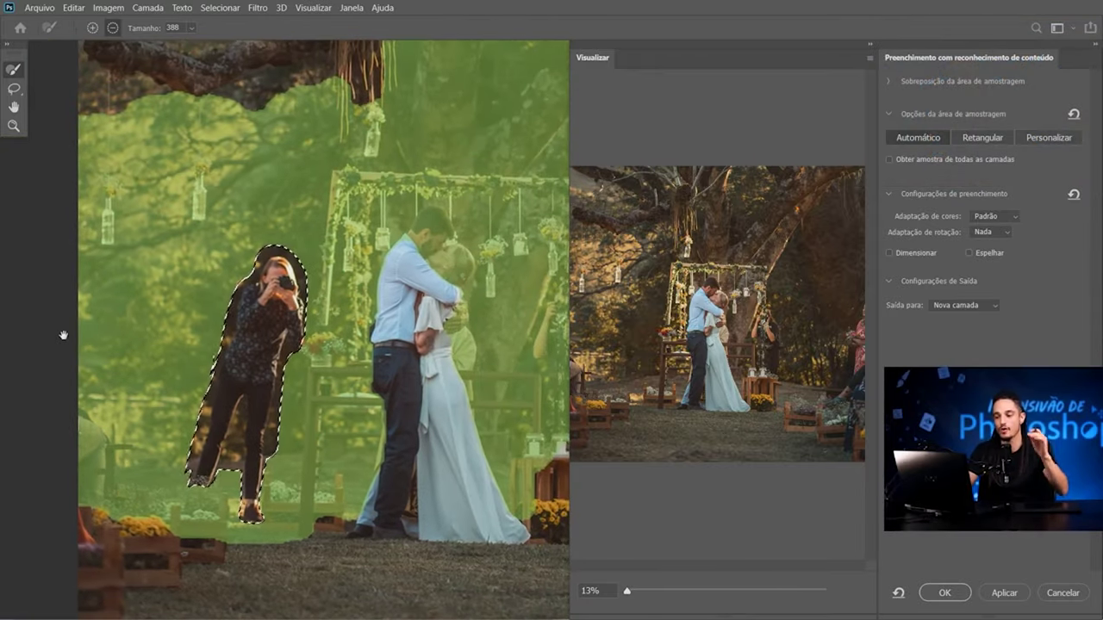
{"action": "scroll", "coordinate": [199, 374], "scroll_direction": "down", "scroll_amount": 2}
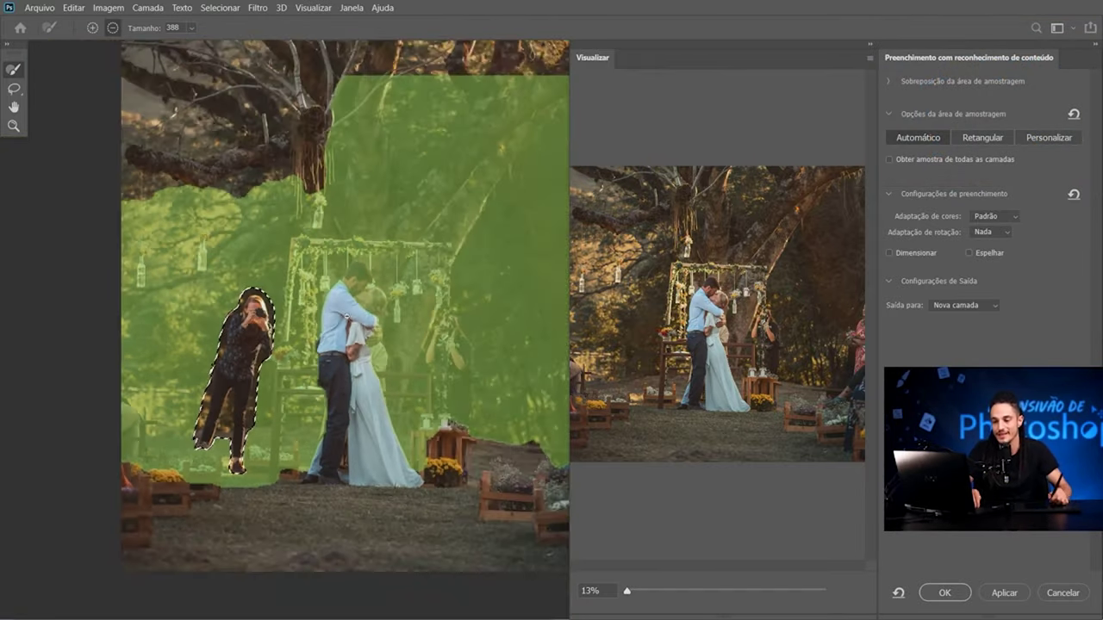
{"action": "scroll", "coordinate": [247, 302], "scroll_direction": "up", "scroll_amount": 2}
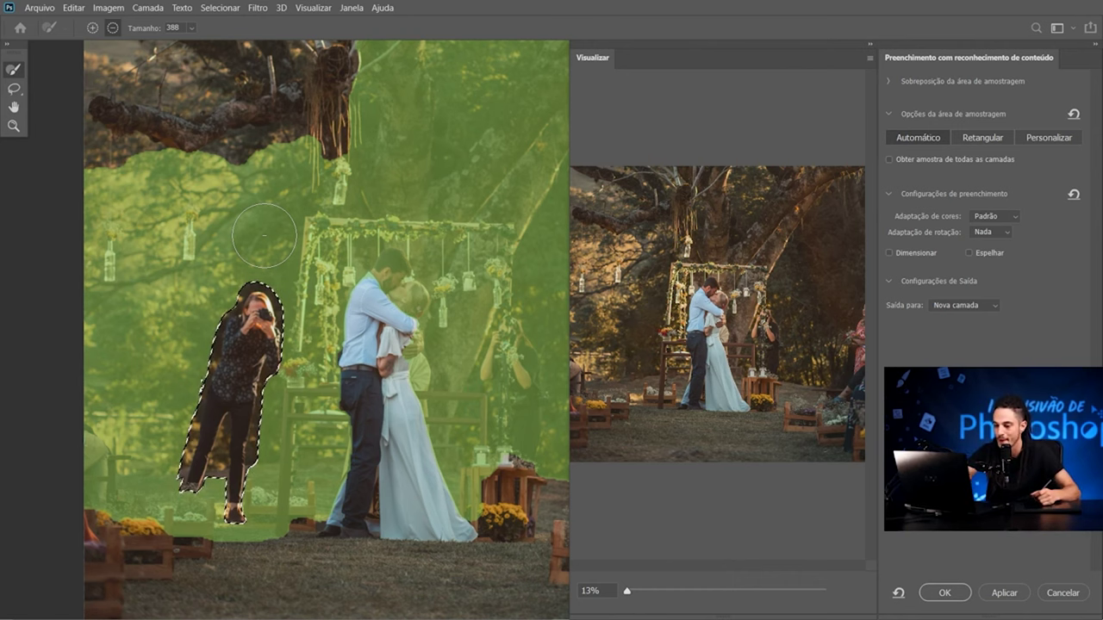
{"action": "scroll", "coordinate": [371, 448], "scroll_direction": "up", "scroll_amount": 1}
{"action": "scroll", "coordinate": [370, 448], "scroll_direction": "up", "scroll_amount": 4}
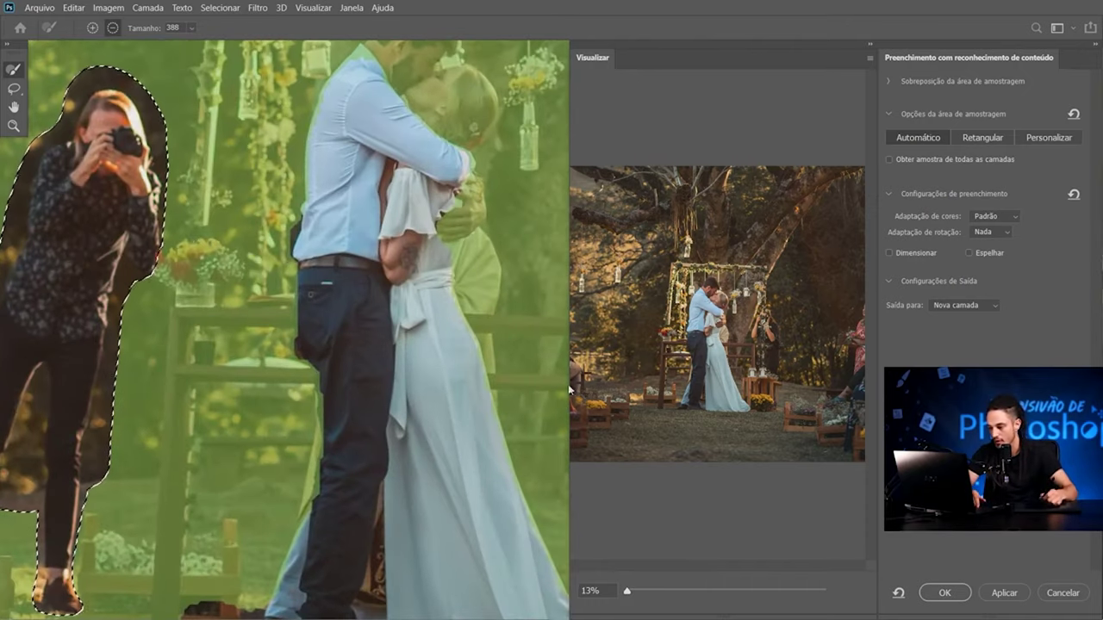
{"action": "scroll", "coordinate": [565, 385], "scroll_direction": "down", "scroll_amount": 3}
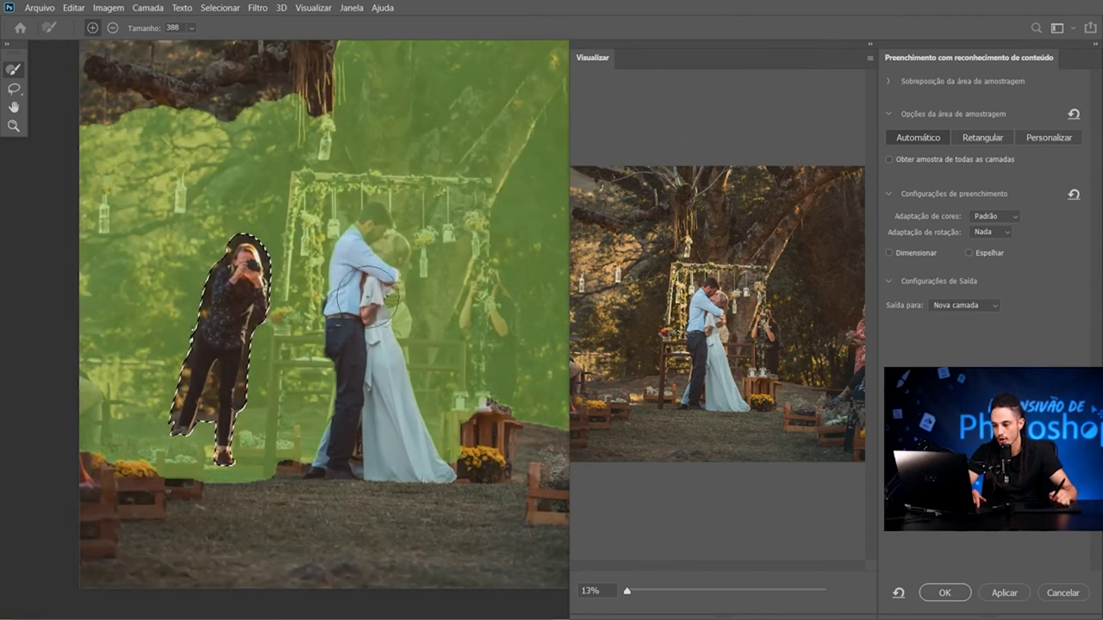
{"action": "key", "text": "alt"}
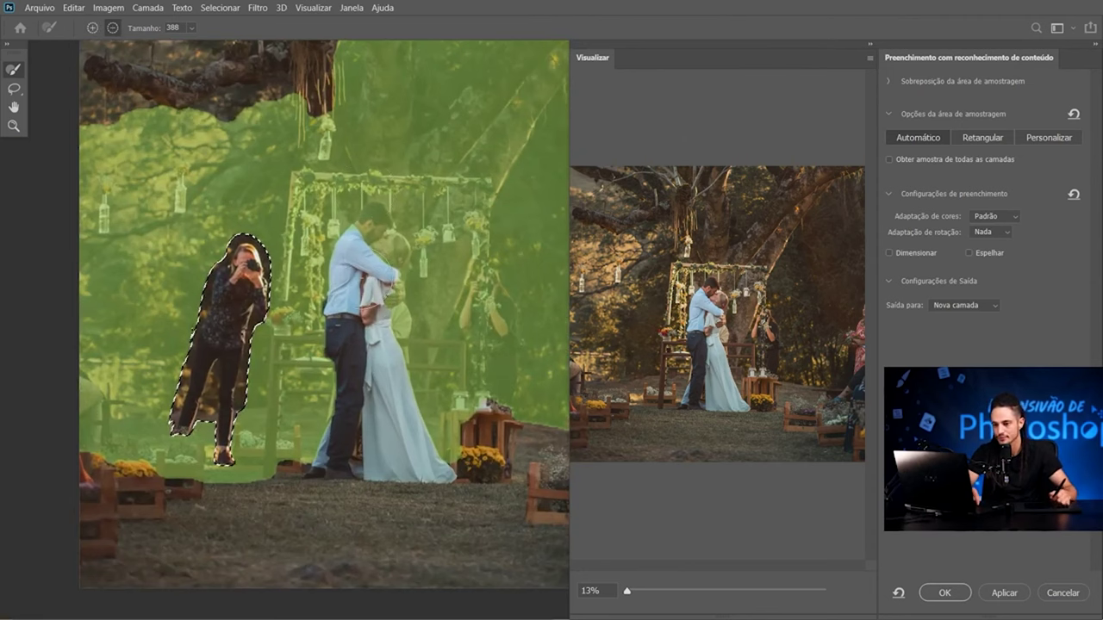
Step: Remove the kissing couple from the sampling area and enlarge the fill preview
{"action": "mouse_move", "coordinate": [395, 255]}
{"action": "left_mouse_down"}
{"action": "mouse_move", "coordinate": [374, 226]}
{"action": "mouse_move", "coordinate": [409, 316]}
{"action": "mouse_move", "coordinate": [406, 369]}
{"action": "left_mouse_up"}
{"action": "mouse_move", "coordinate": [365, 222]}
{"action": "left_mouse_down"}
{"action": "mouse_move", "coordinate": [324, 331]}
{"action": "mouse_move", "coordinate": [345, 412]}
{"action": "mouse_move", "coordinate": [335, 481]}
{"action": "left_mouse_up"}
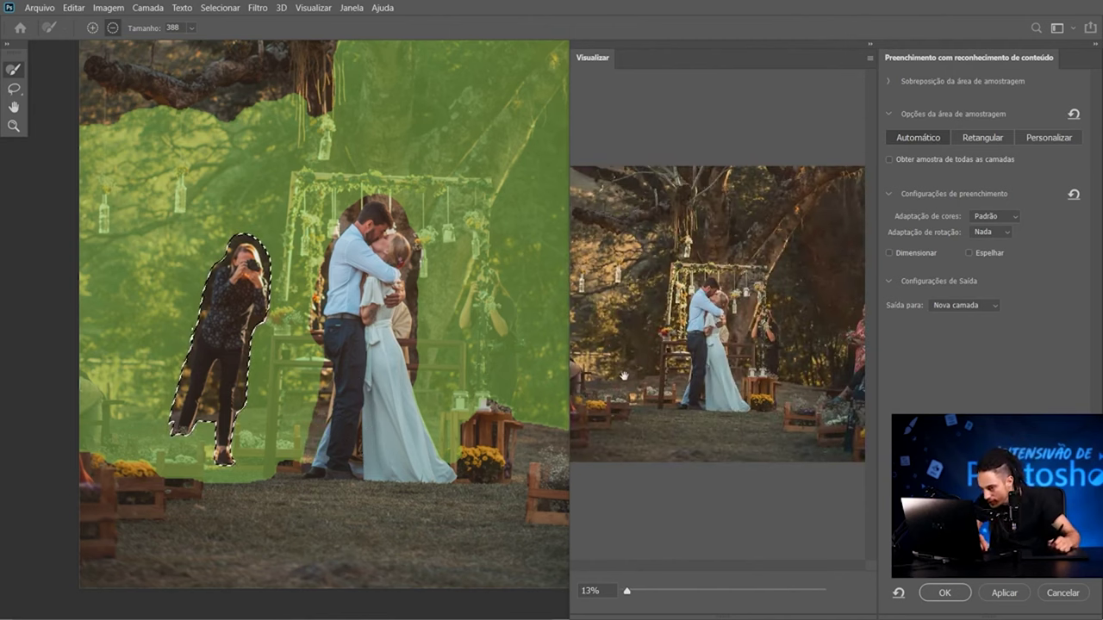
{"action": "left_click_drag", "start_coordinate": [627, 592], "coordinate": [641, 593]}
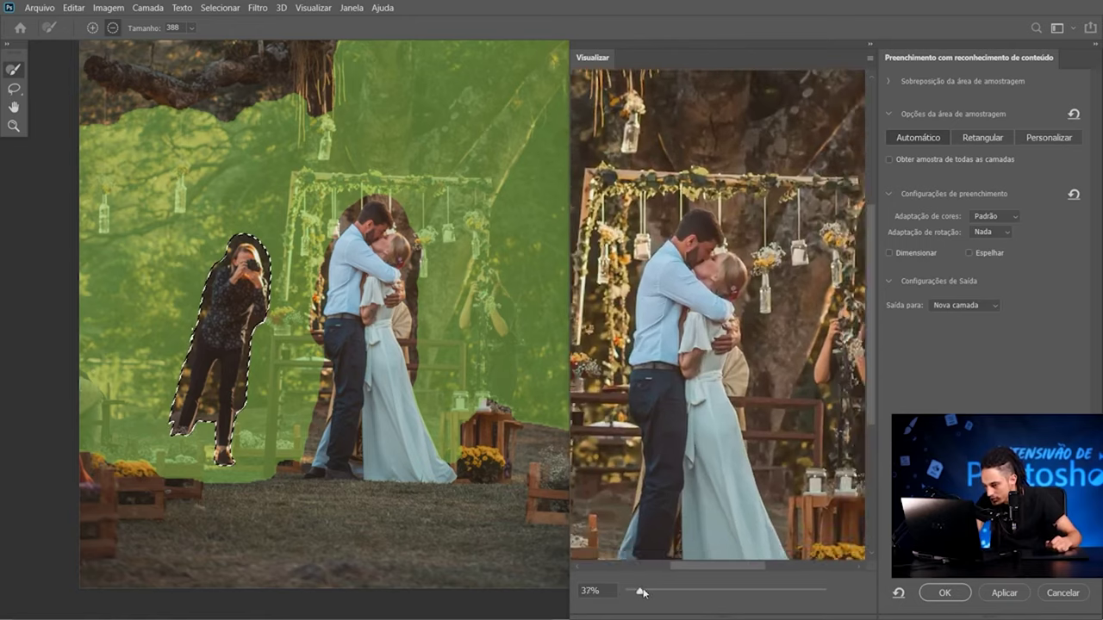
{"action": "left_click_drag", "start_coordinate": [689, 565], "coordinate": [606, 566]}
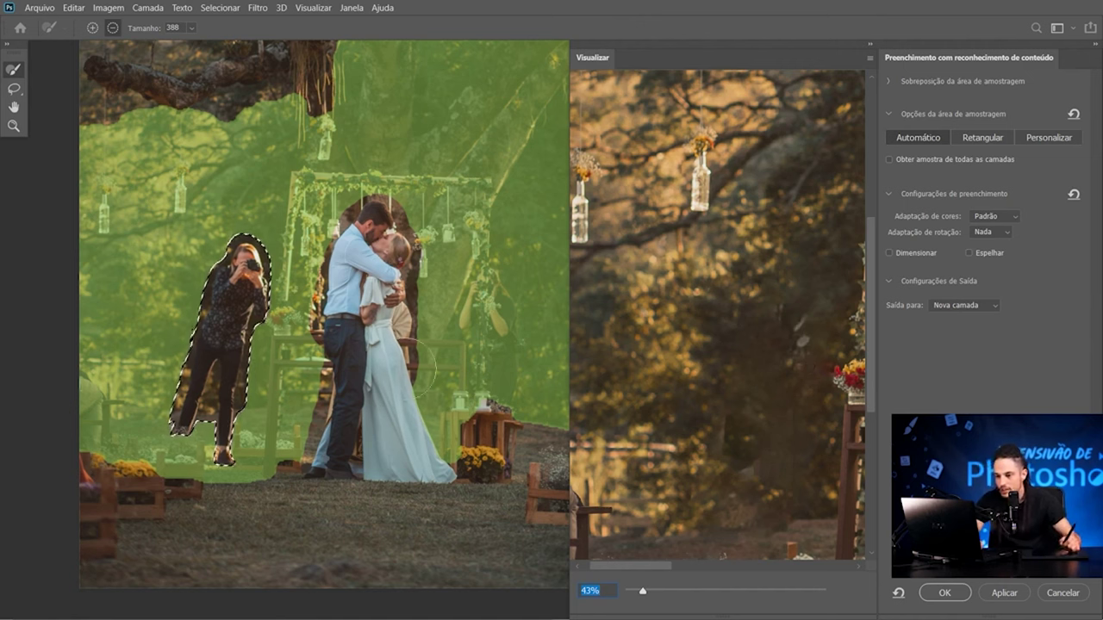
{"action": "scroll", "coordinate": [344, 259], "scroll_direction": "up", "scroll_amount": 5}
{"action": "scroll", "coordinate": [302, 172], "scroll_direction": "right", "scroll_amount": 3}
Step: Exclude the tree trunk and the right-hand photographer from the sampling area
{"action": "left_click_drag", "start_coordinate": [289, 136], "coordinate": [255, 308]}
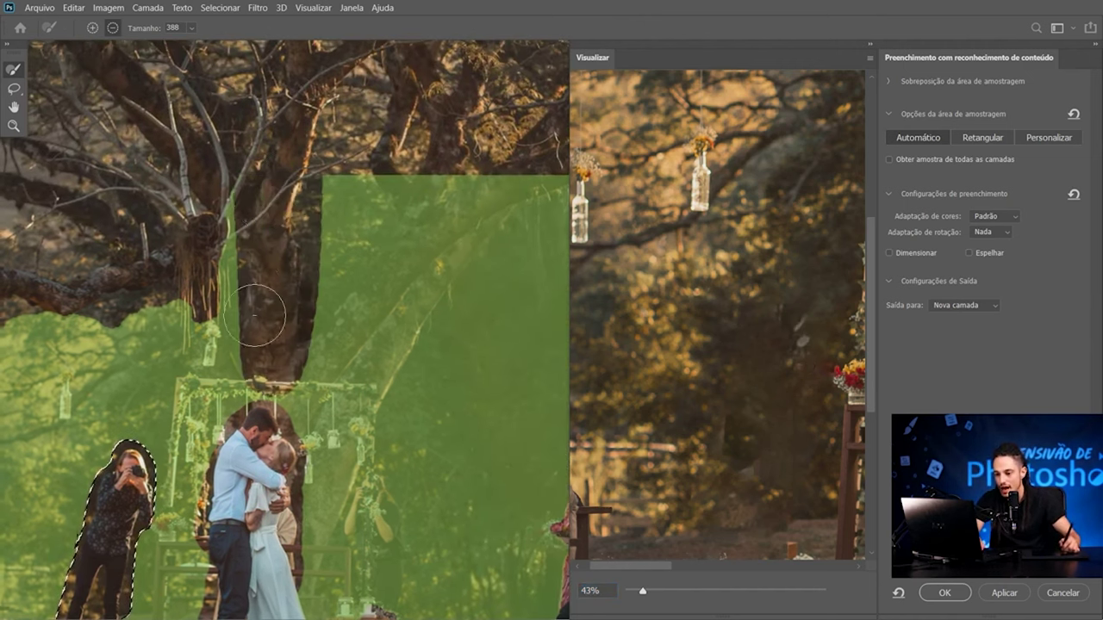
{"action": "scroll", "coordinate": [255, 307], "scroll_direction": "right", "scroll_amount": 5}
{"action": "scroll", "coordinate": [255, 307], "scroll_direction": "down", "scroll_amount": 1}
{"action": "mouse_move", "coordinate": [168, 142]}
{"action": "left_mouse_down"}
{"action": "mouse_move", "coordinate": [204, 362]}
{"action": "mouse_move", "coordinate": [262, 222]}
{"action": "mouse_move", "coordinate": [290, 246]}
{"action": "left_mouse_up"}
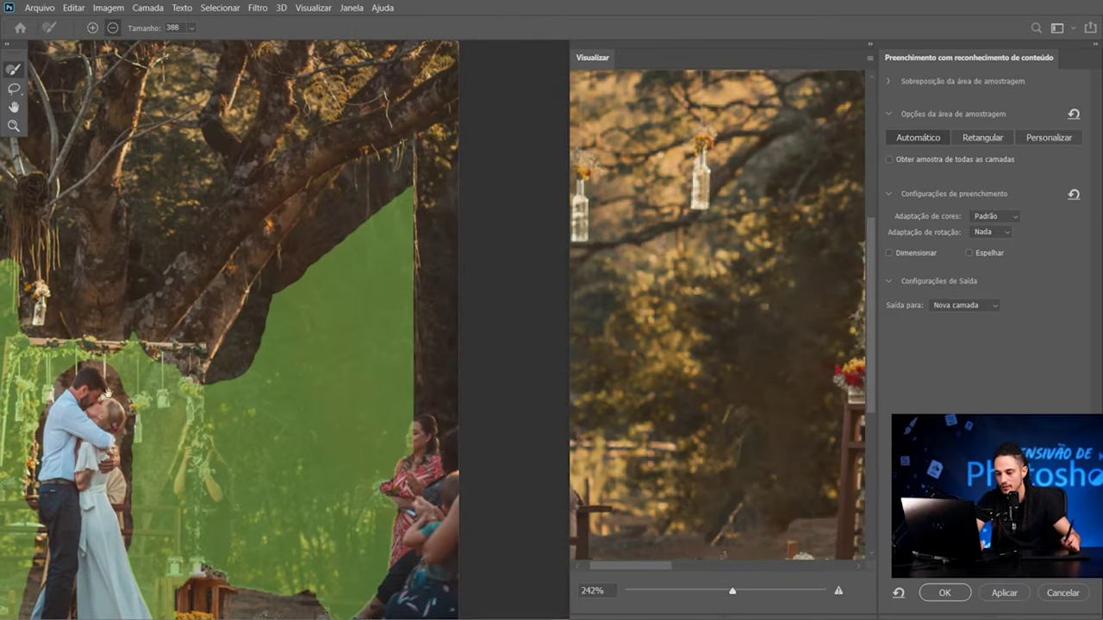
{"action": "scroll", "coordinate": [108, 392], "scroll_direction": "down", "scroll_amount": 3}
{"action": "mouse_move", "coordinate": [452, 263]}
{"action": "left_mouse_down"}
{"action": "mouse_move", "coordinate": [454, 421]}
{"action": "mouse_move", "coordinate": [462, 358]}
{"action": "left_mouse_up"}
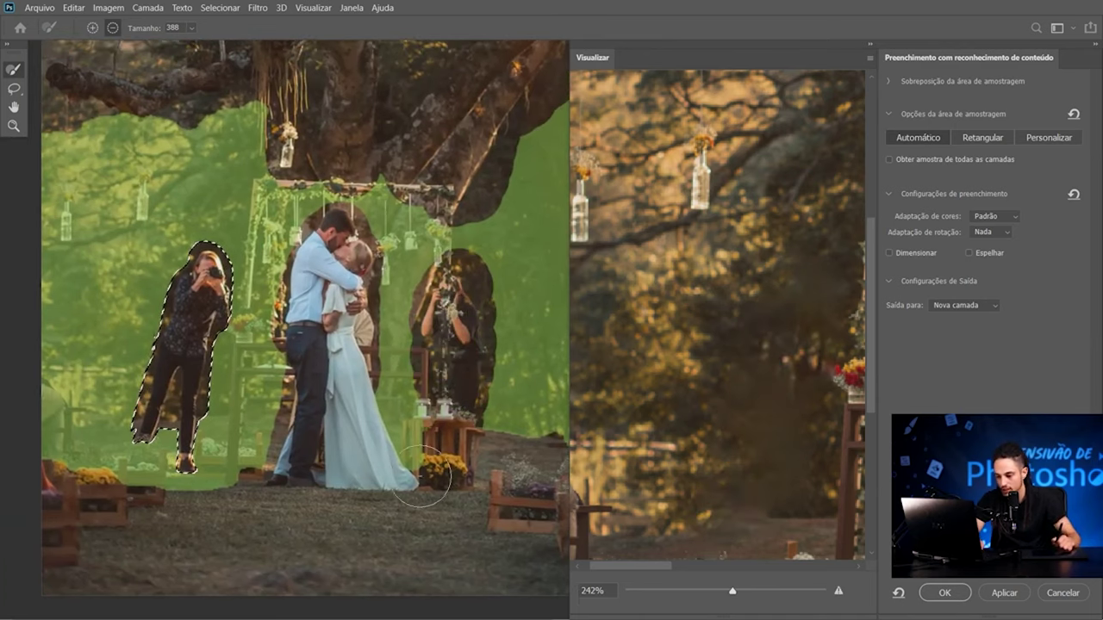
Step: Exclude the table, ground by the groom's feet and, with a smaller brush, the arch's left post
{"action": "left_click_drag", "start_coordinate": [426, 431], "coordinate": [424, 448]}
{"action": "mouse_move", "coordinate": [258, 484]}
{"action": "left_mouse_down"}
{"action": "mouse_move", "coordinate": [268, 475]}
{"action": "mouse_move", "coordinate": [161, 505]}
{"action": "mouse_move", "coordinate": [141, 455]}
{"action": "mouse_move", "coordinate": [115, 497]}
{"action": "mouse_move", "coordinate": [93, 479]}
{"action": "mouse_move", "coordinate": [101, 511]}
{"action": "left_mouse_up"}
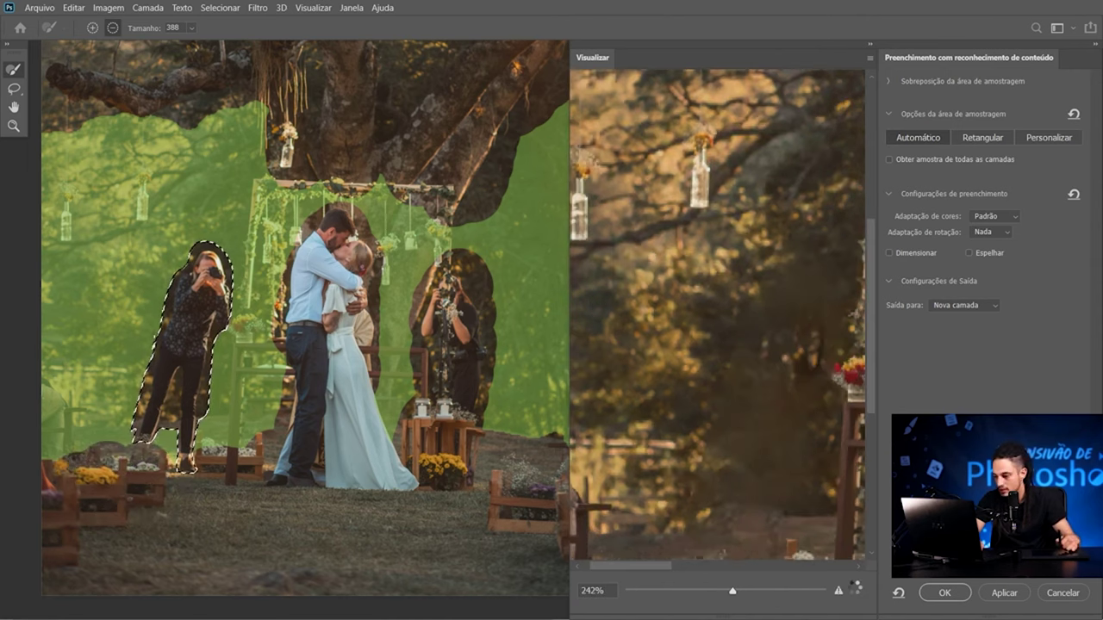
{"action": "left_click_drag", "start_coordinate": [356, 375], "coordinate": [287, 310]}
{"action": "scroll", "coordinate": [287, 311], "scroll_direction": "down", "scroll_amount": 1}
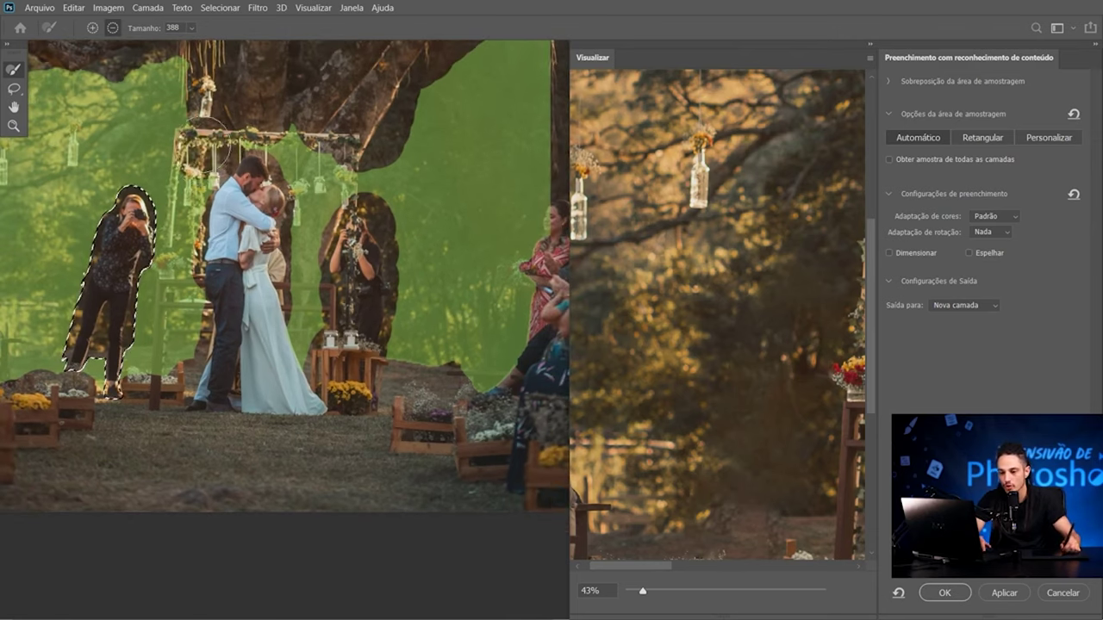
{"action": "key", "text": "bracketleft"}
{"action": "key", "text": "bracketleft"}
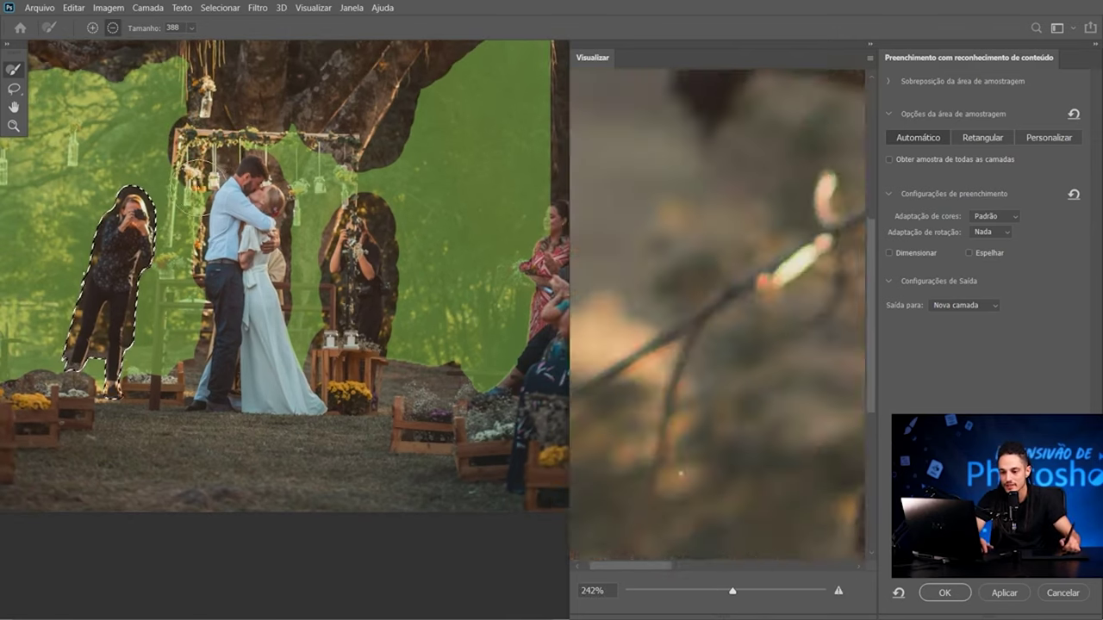
{"action": "key", "text": "alt"}
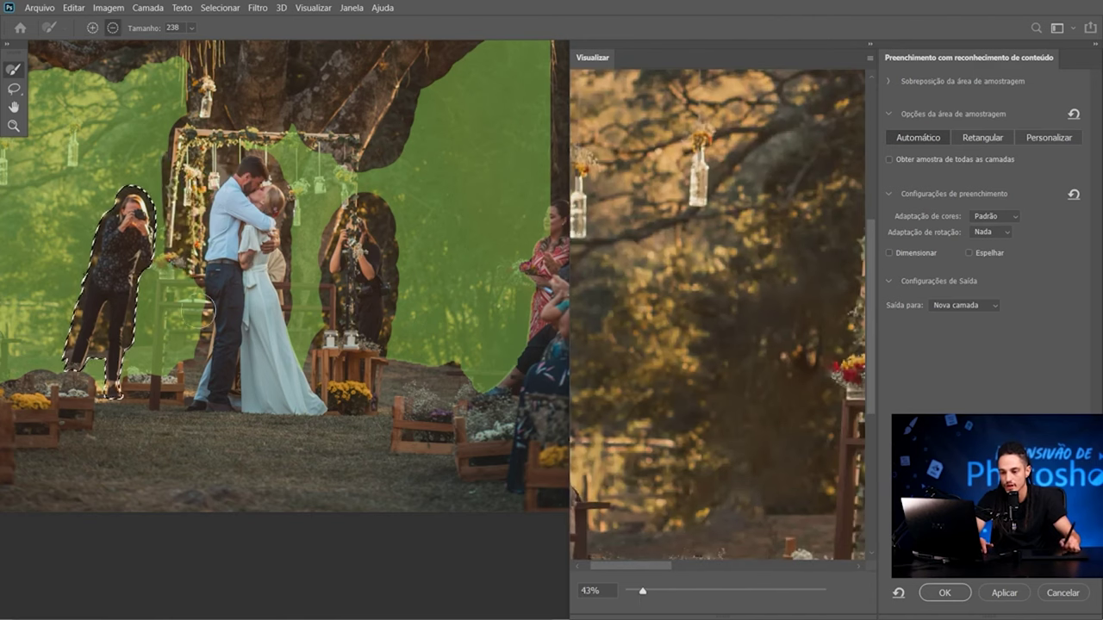
{"action": "left_click_drag", "start_coordinate": [196, 295], "coordinate": [173, 351]}
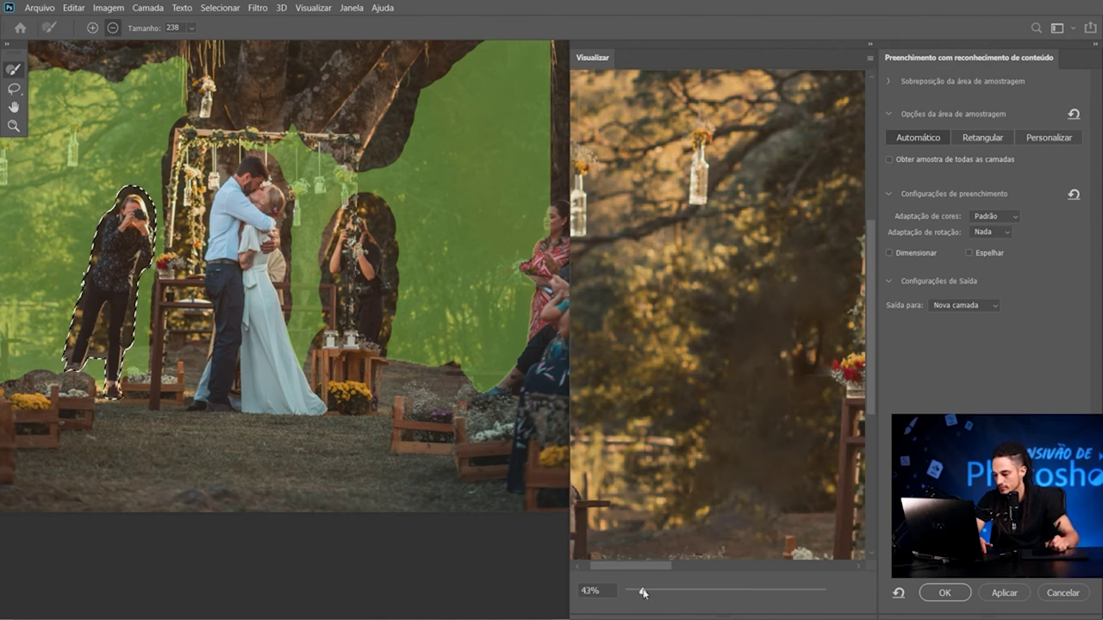
{"action": "left_click_drag", "start_coordinate": [642, 593], "coordinate": [636, 593]}
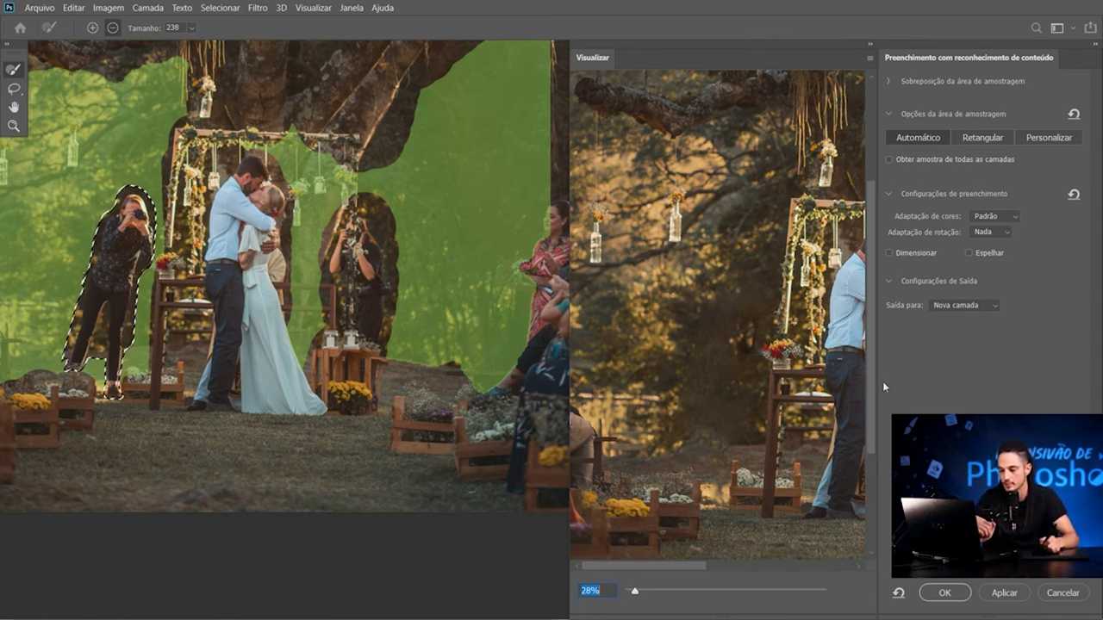
{"action": "left_click", "coordinate": [991, 217]}
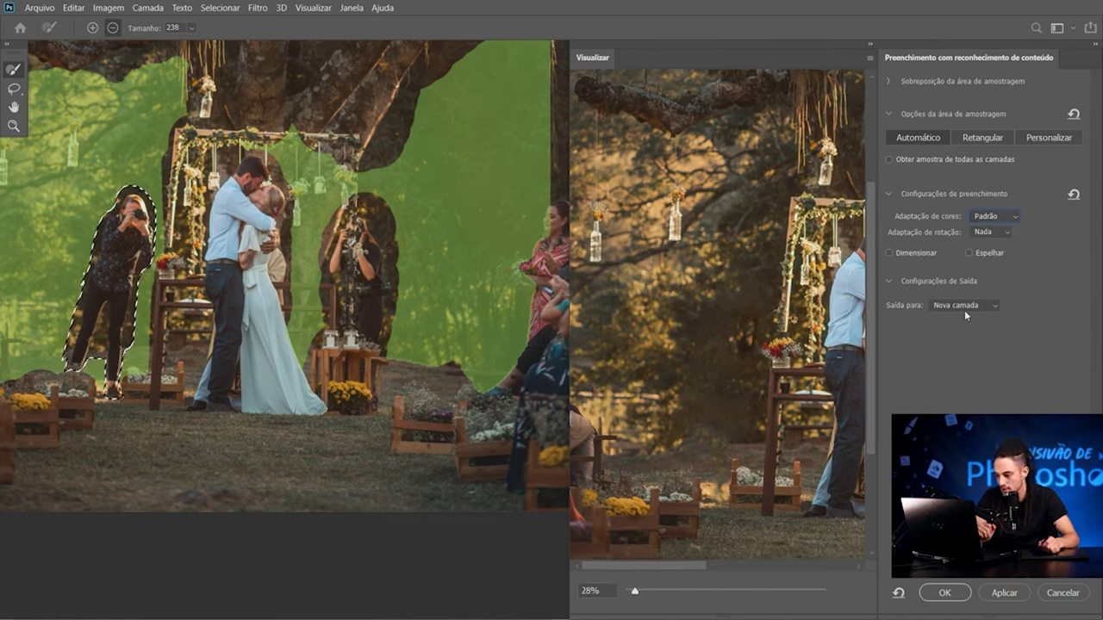
Step: Try Alta and Muito Alta colour adaptation, then return it to Padrão
{"action": "left_click", "coordinate": [979, 216]}
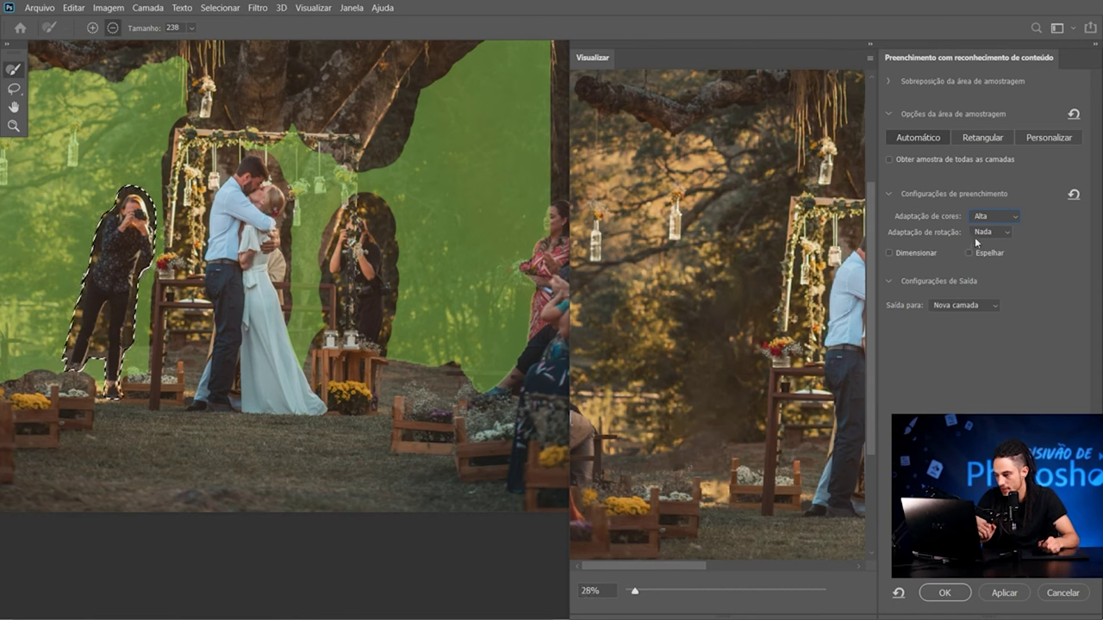
{"action": "left_click", "coordinate": [990, 221]}
{"action": "left_click", "coordinate": [982, 263]}
{"action": "left_click", "coordinate": [991, 216]}
{"action": "left_click", "coordinate": [978, 238]}
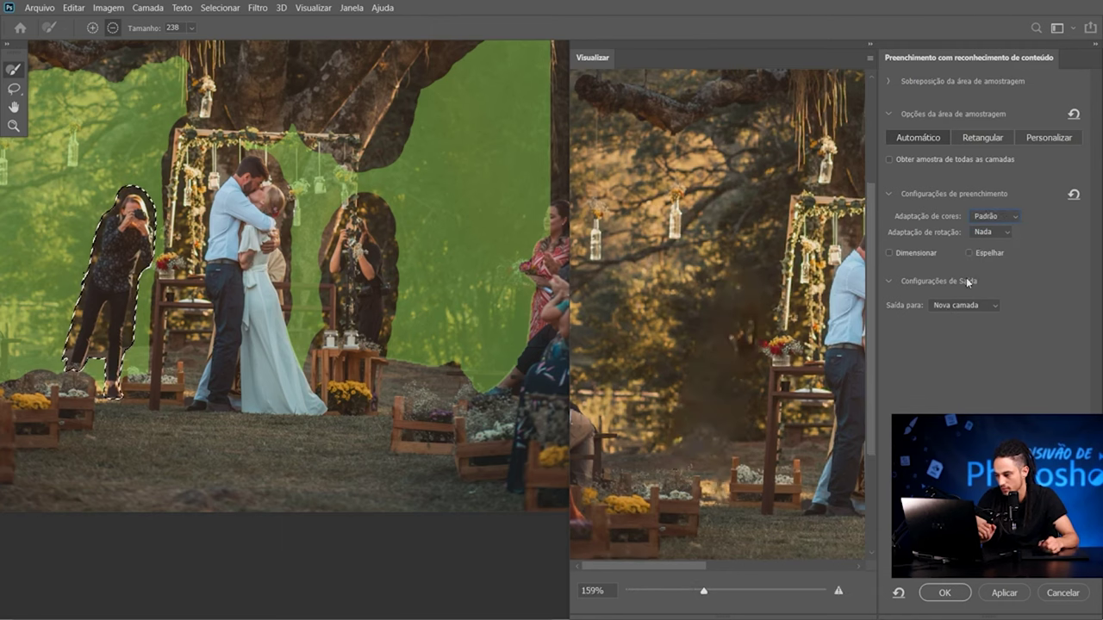
Step: Raise rotation adaptation step by step to Máxima, accepting the automatic-sampling warning
{"action": "left_click", "coordinate": [984, 233]}
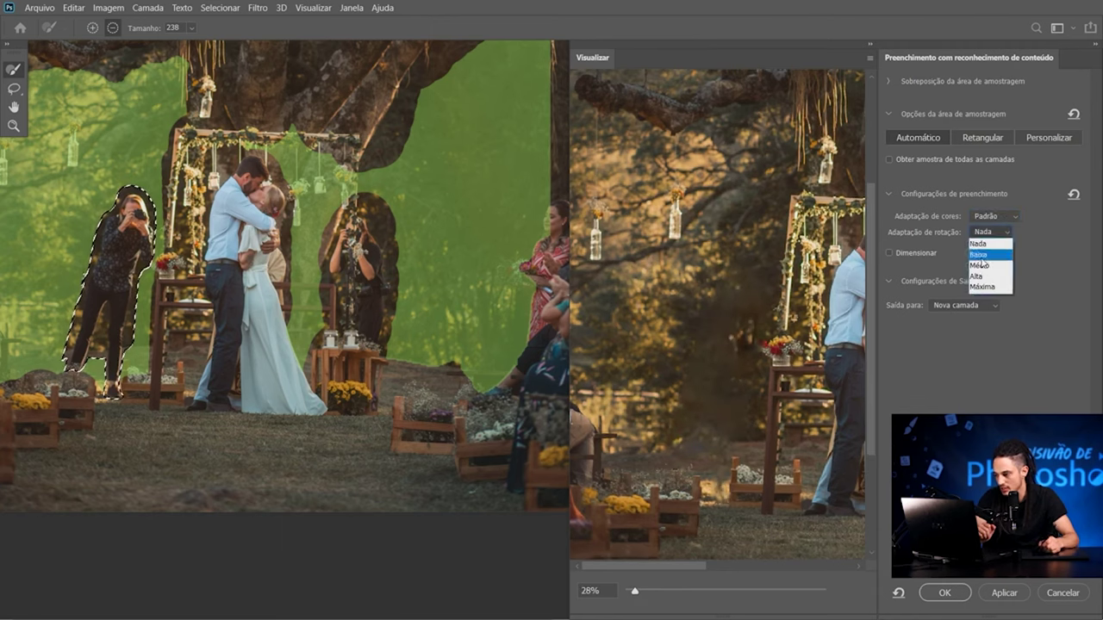
{"action": "left_click", "coordinate": [978, 255]}
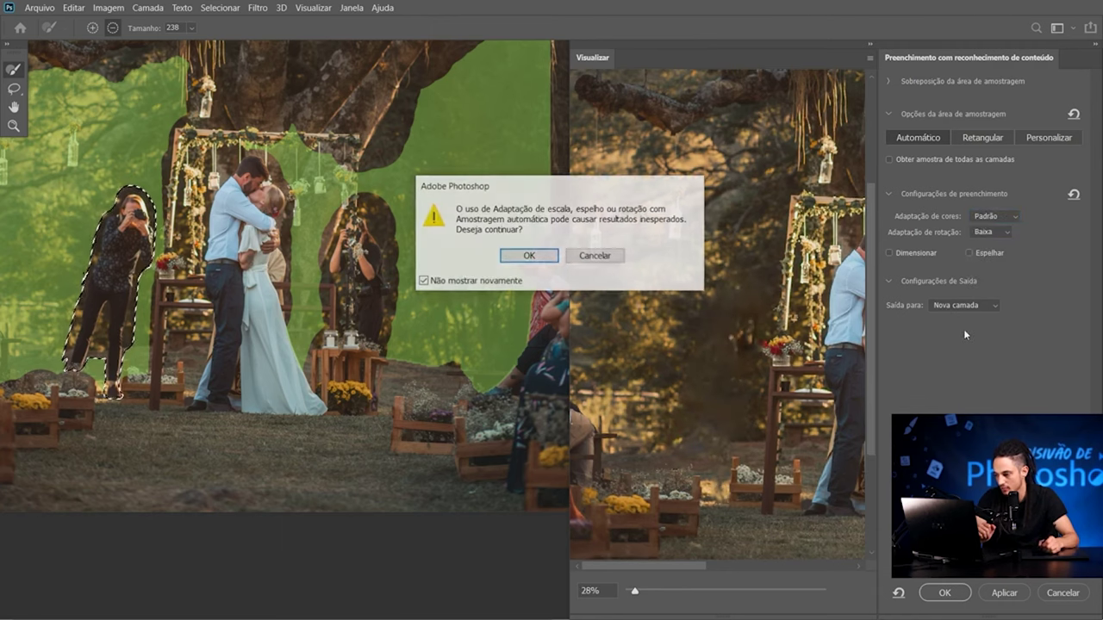
{"action": "left_click", "coordinate": [529, 256]}
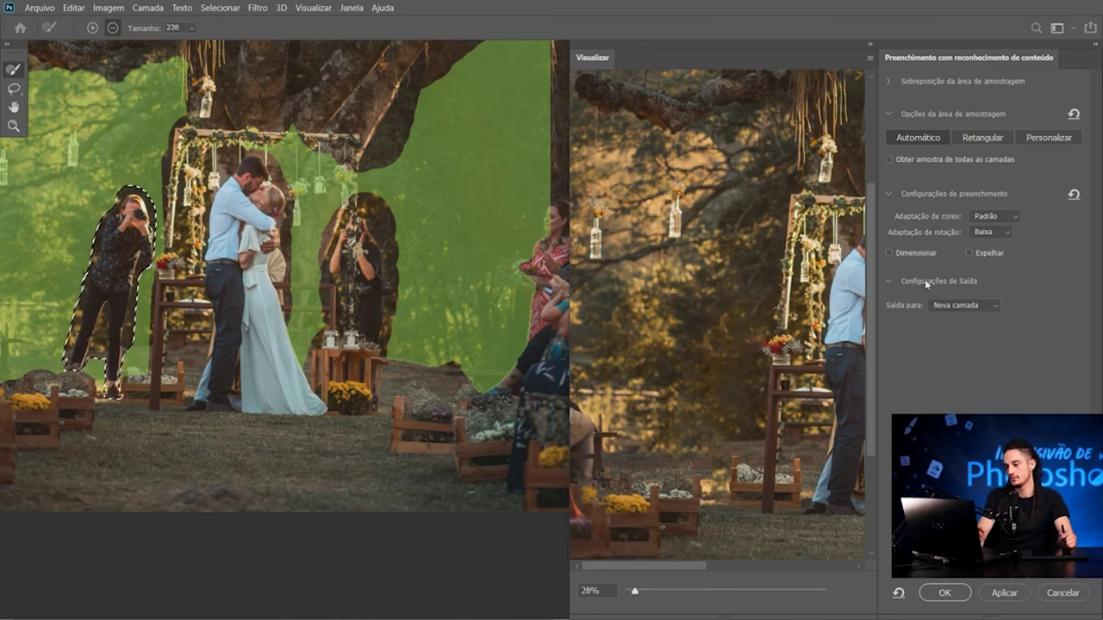
{"action": "left_click", "coordinate": [988, 236]}
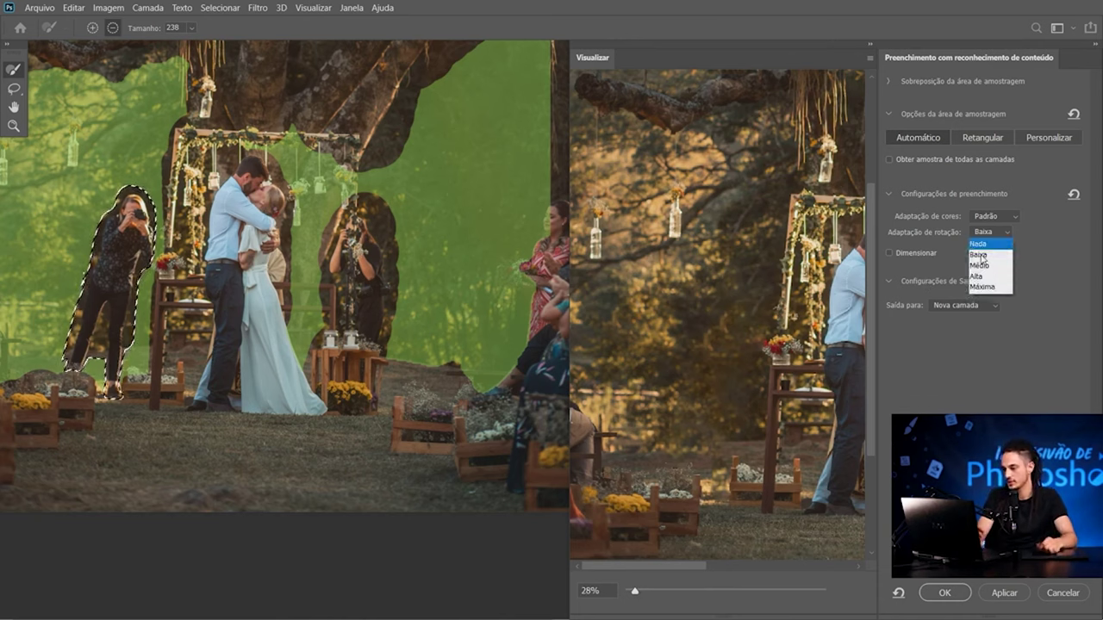
{"action": "left_click", "coordinate": [982, 267]}
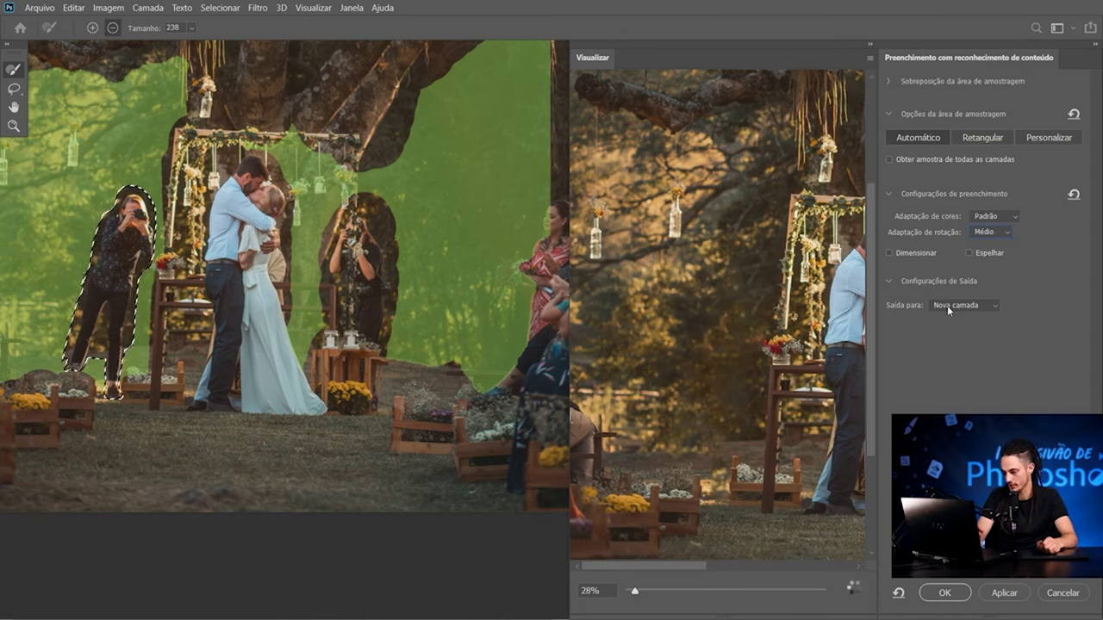
{"action": "left_click", "coordinate": [991, 232]}
{"action": "left_click", "coordinate": [983, 280]}
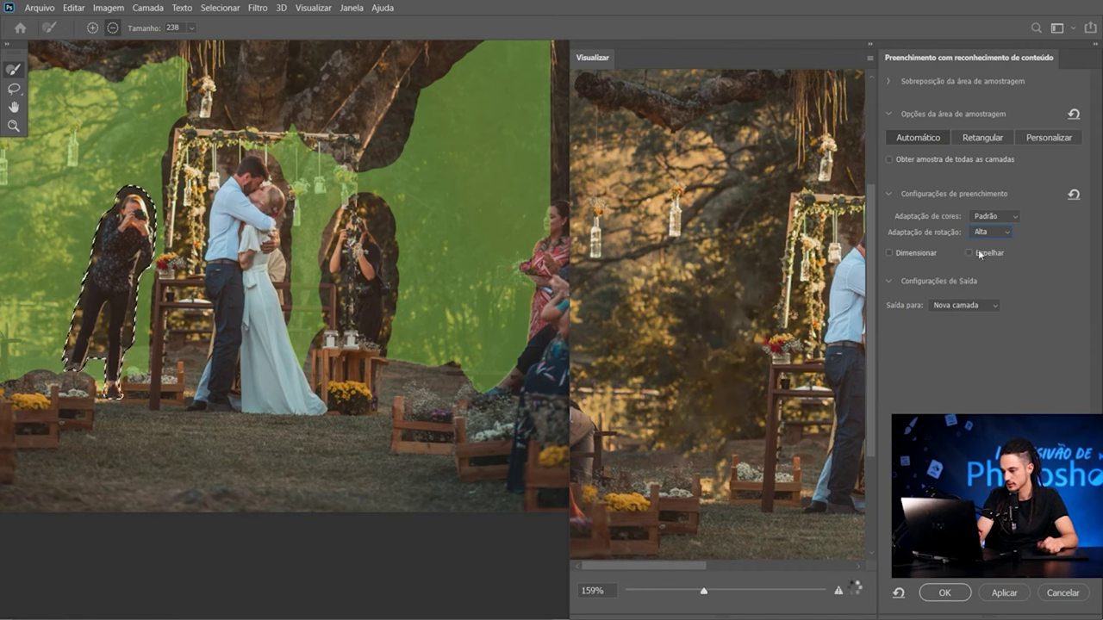
{"action": "left_click", "coordinate": [989, 232]}
{"action": "left_click", "coordinate": [976, 289]}
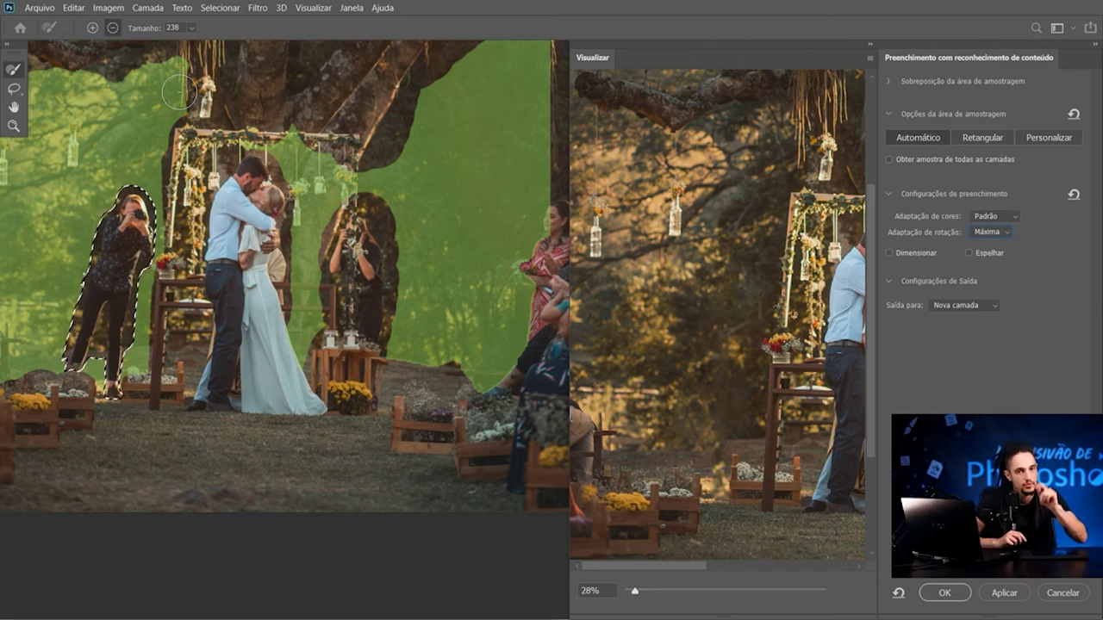
Step: Apply the content-aware fill, deselect, zoom into the ceremony area and delete the extra fill layer
{"action": "left_click", "coordinate": [944, 594]}
{"action": "key", "text": "ctrl+d"}
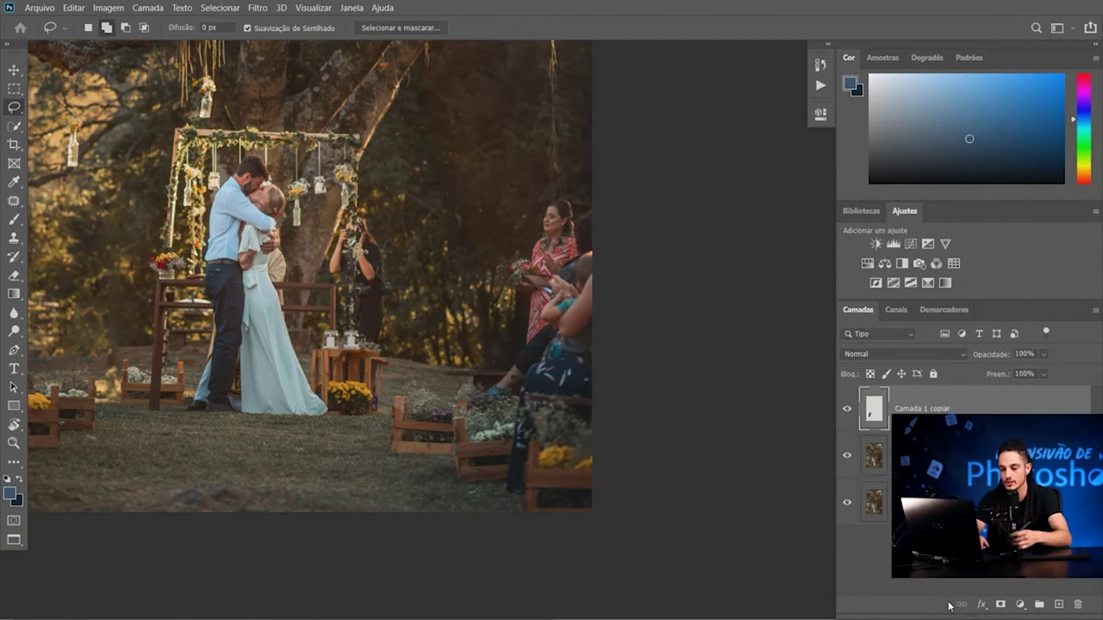
{"action": "mouse_move", "coordinate": [179, 390]}
{"action": "left_mouse_down"}
{"action": "mouse_move", "coordinate": [206, 365]}
{"action": "mouse_move", "coordinate": [394, 332]}
{"action": "mouse_move", "coordinate": [440, 346]}
{"action": "mouse_move", "coordinate": [523, 333]}
{"action": "left_mouse_up"}
{"action": "key", "text": "Delete"}
{"action": "key", "text": "s"}
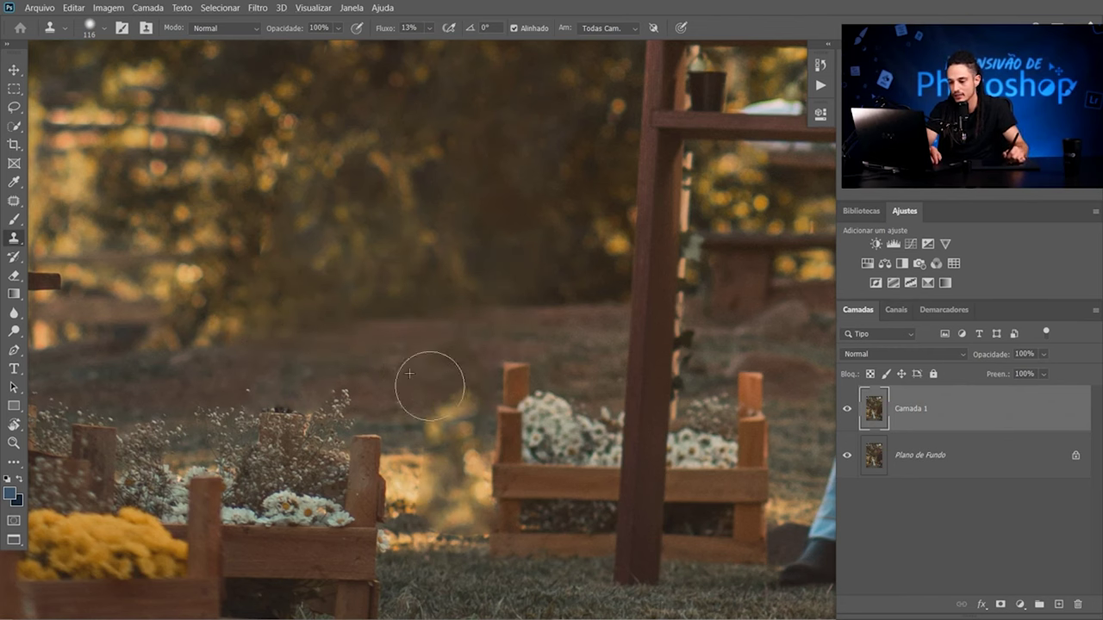
Step: Clone nearby grass over the bright patches beside the flower planters, then zoom out
{"action": "mouse_move", "coordinate": [423, 393]}
{"action": "left_mouse_down"}
{"action": "mouse_move", "coordinate": [400, 419]}
{"action": "mouse_move", "coordinate": [409, 402]}
{"action": "left_mouse_up"}
{"action": "scroll", "coordinate": [429, 417], "scroll_direction": "down", "scroll_amount": 2}
{"action": "mouse_move", "coordinate": [451, 480]}
{"action": "left_mouse_down"}
{"action": "mouse_move", "coordinate": [466, 479]}
{"action": "mouse_move", "coordinate": [449, 488]}
{"action": "mouse_move", "coordinate": [452, 474]}
{"action": "left_mouse_up"}
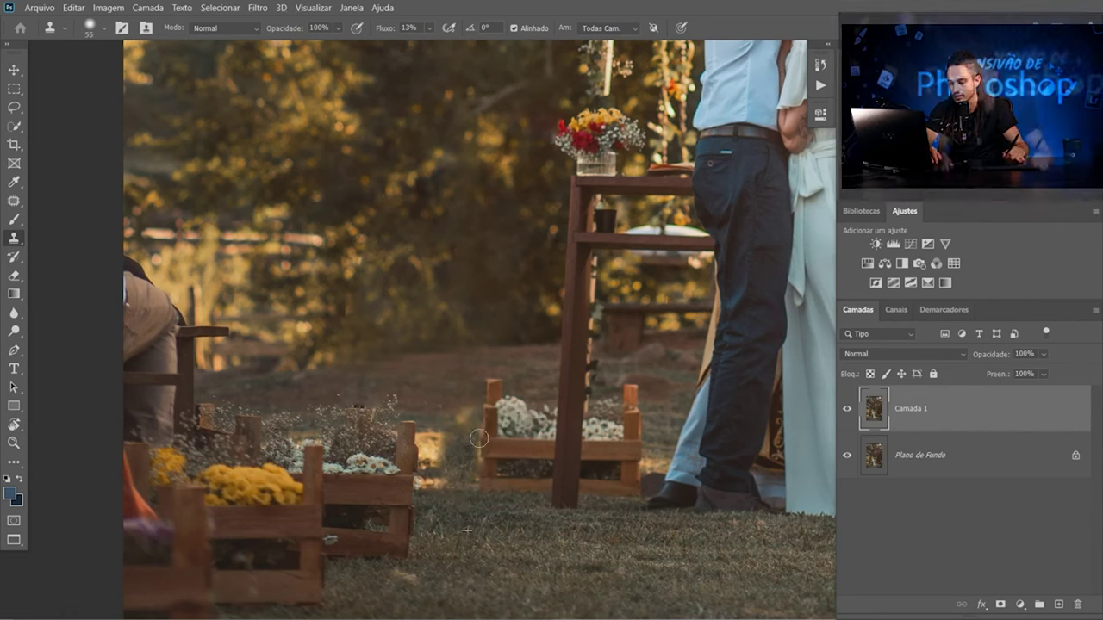
{"action": "left_click_drag", "start_coordinate": [452, 431], "coordinate": [441, 482]}
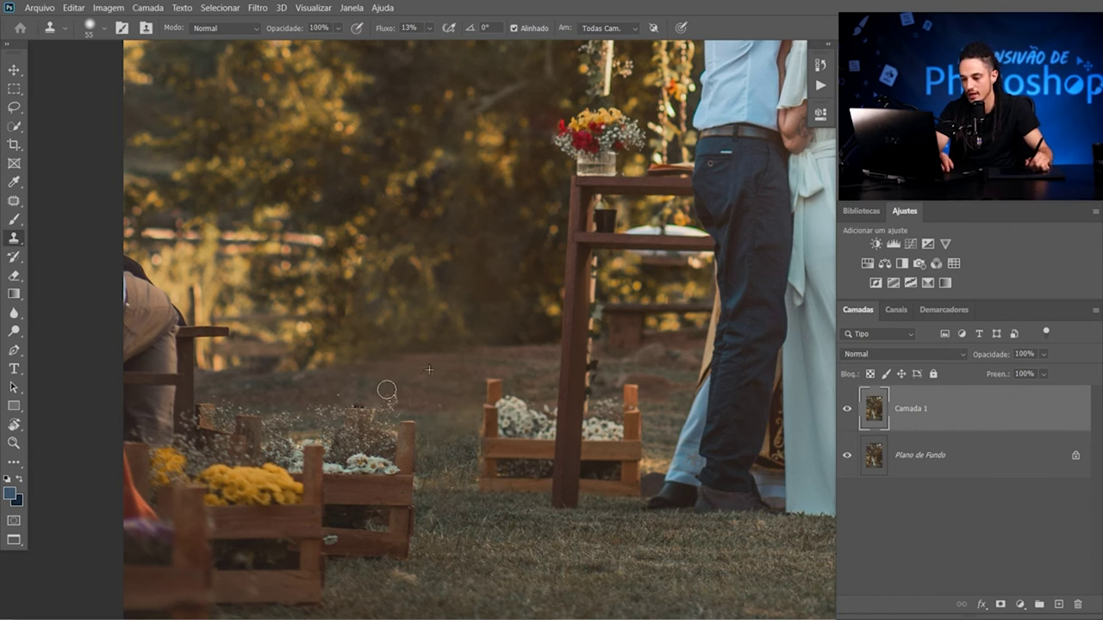
{"action": "scroll", "coordinate": [388, 389], "scroll_direction": "down", "scroll_amount": 5}
{"action": "scroll", "coordinate": [392, 413], "scroll_direction": "up", "scroll_amount": 1}
{"action": "scroll", "coordinate": [397, 441], "scroll_direction": "up", "scroll_amount": 2}
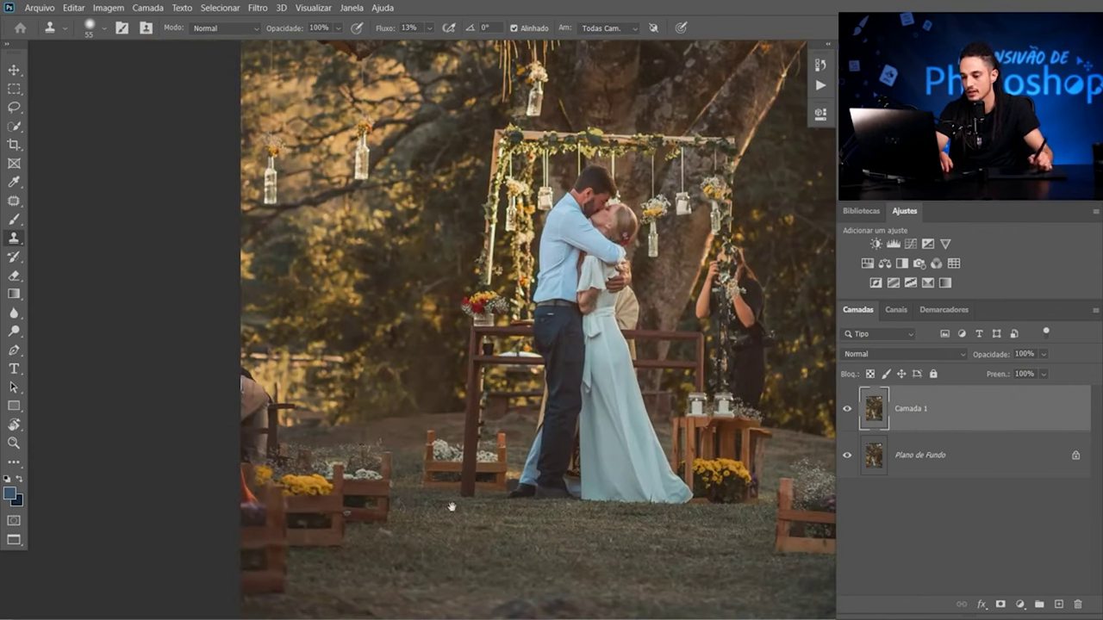